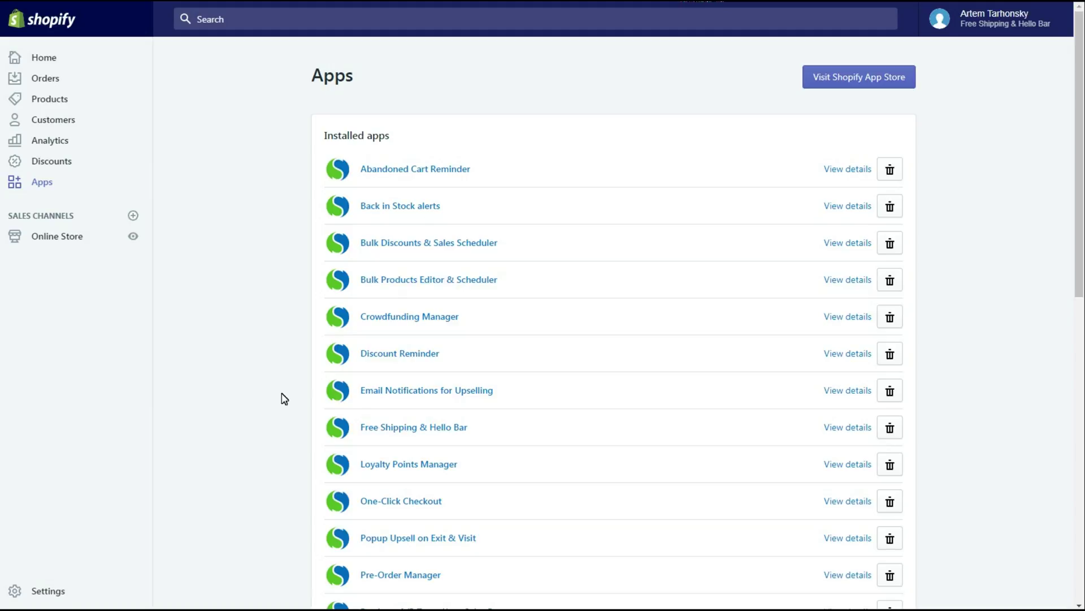
In Free Shipping & Hello Bar, add a new offer named 'Free Shipping'
{"action": "left_click", "coordinate": [397, 431]}
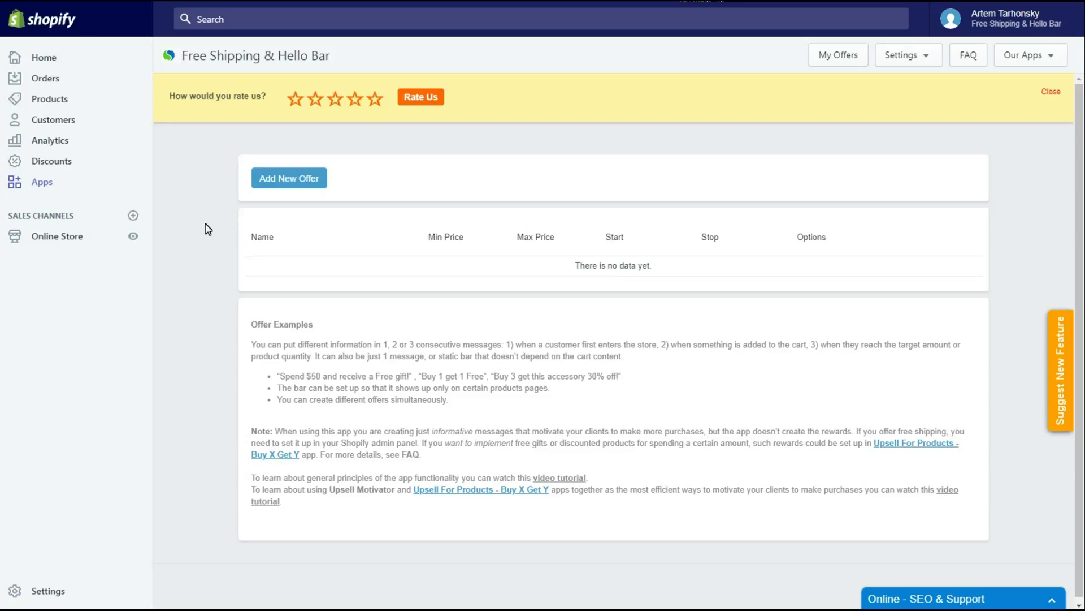
{"action": "left_click", "coordinate": [261, 180]}
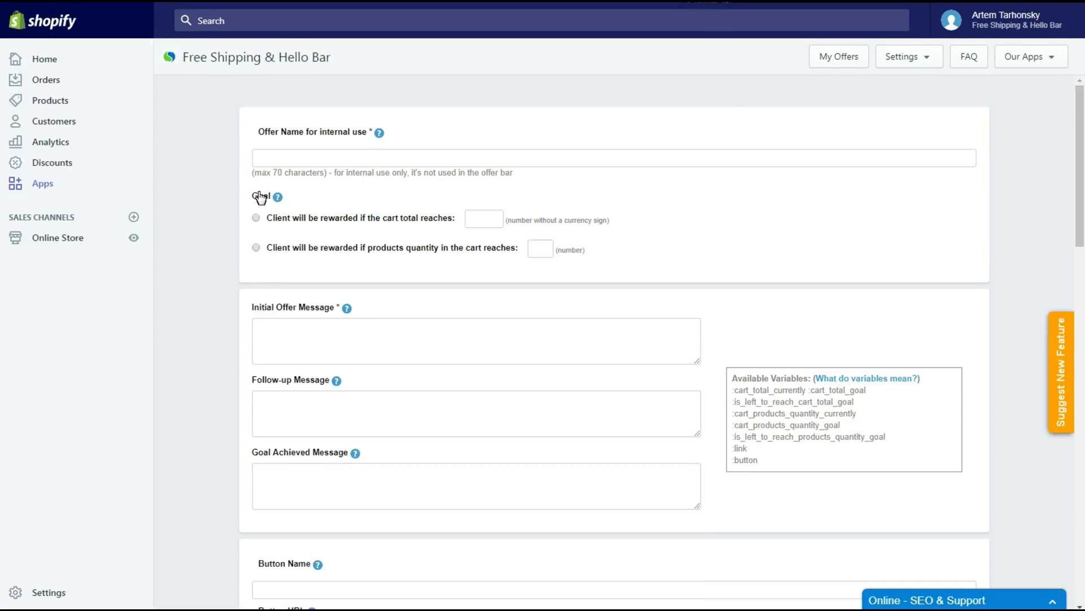
{"action": "left_click", "coordinate": [295, 154]}
{"action": "type", "text": "Free "}
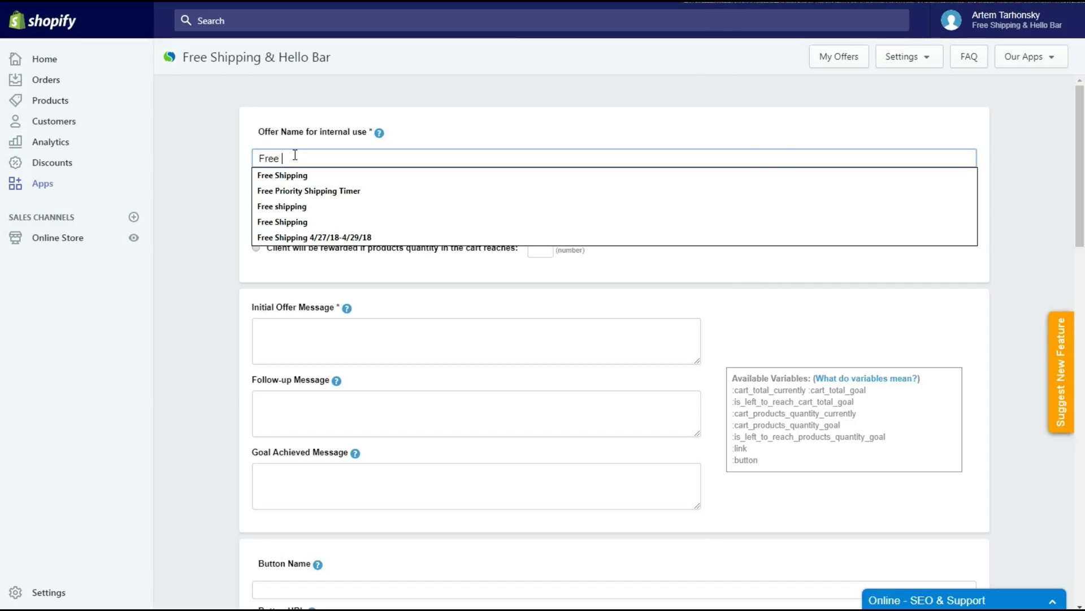
{"action": "type", "text": "Shipping"}
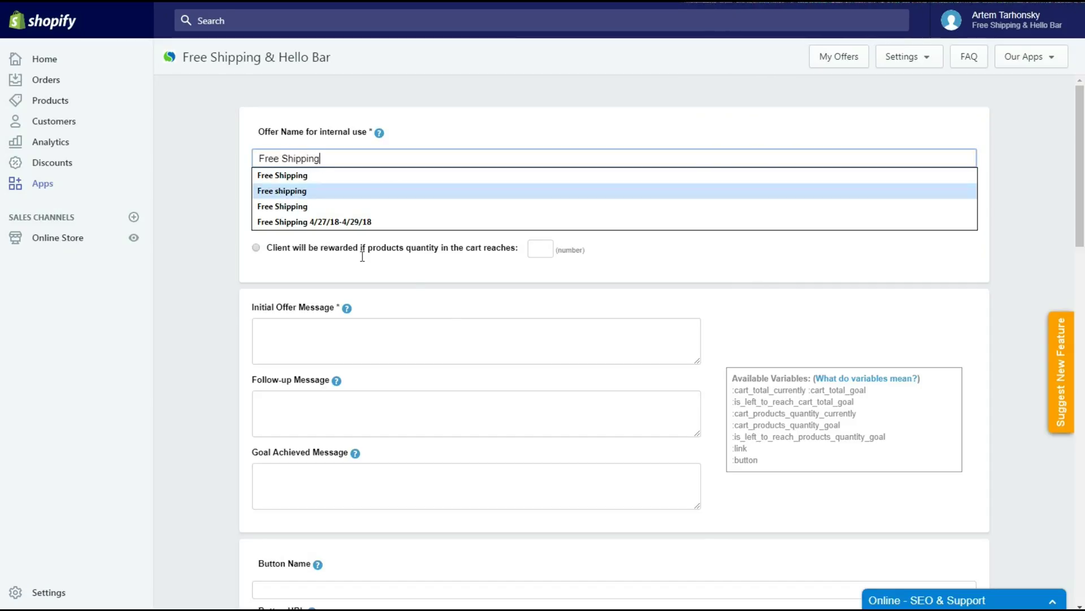
{"action": "left_click", "coordinate": [733, 341]}
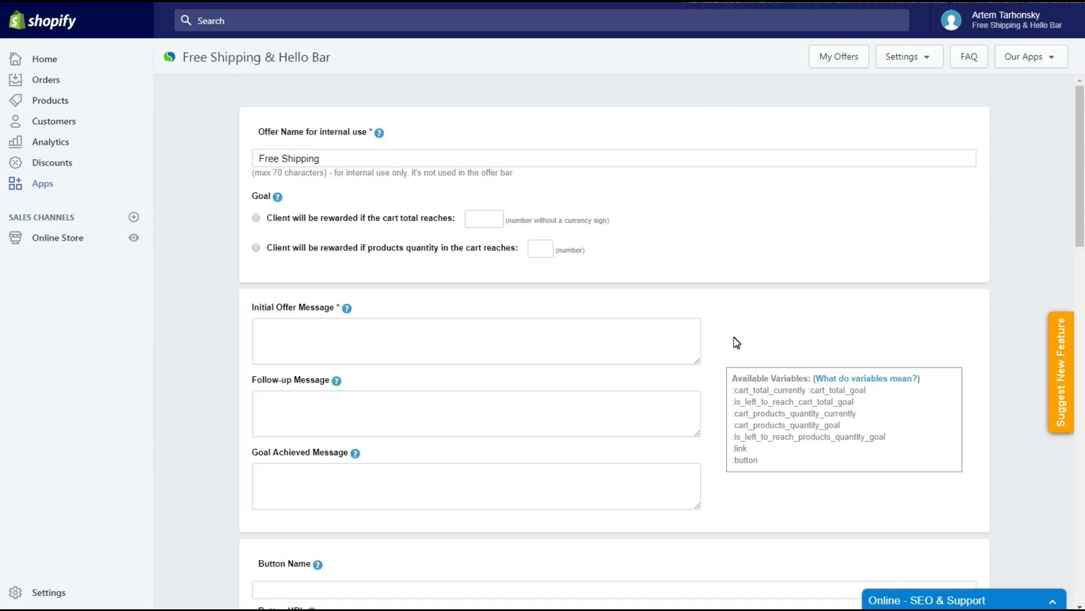
Base the goal on a cart total of 150 and paste the SPECIAL OFFER initial message
{"action": "left_click", "coordinate": [256, 218]}
{"action": "left_click", "coordinate": [481, 219]}
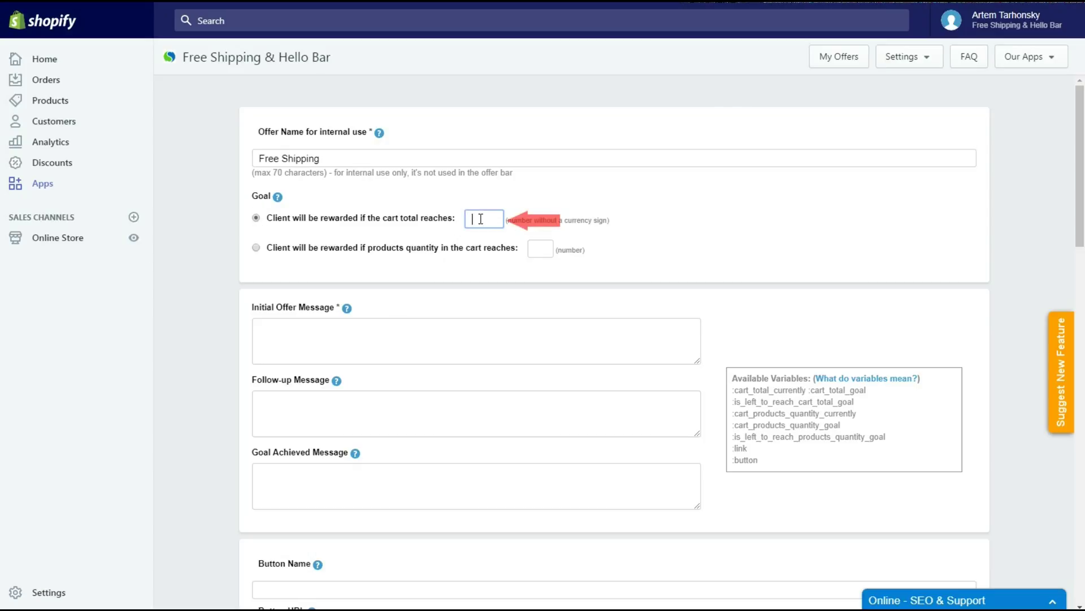
{"action": "type", "text": "150"}
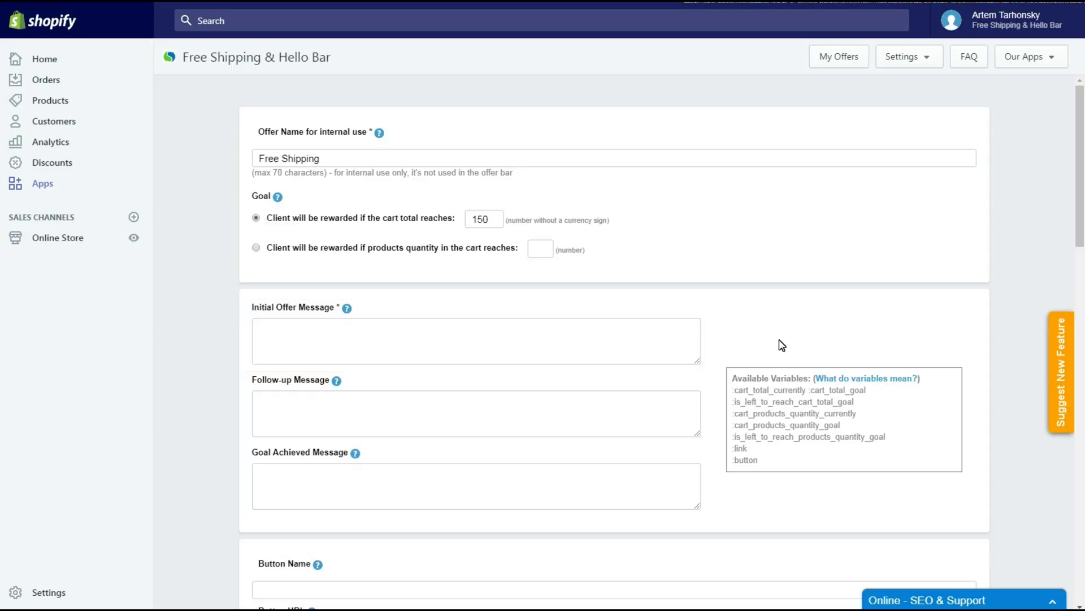
{"action": "key", "text": "alt+Tab"}
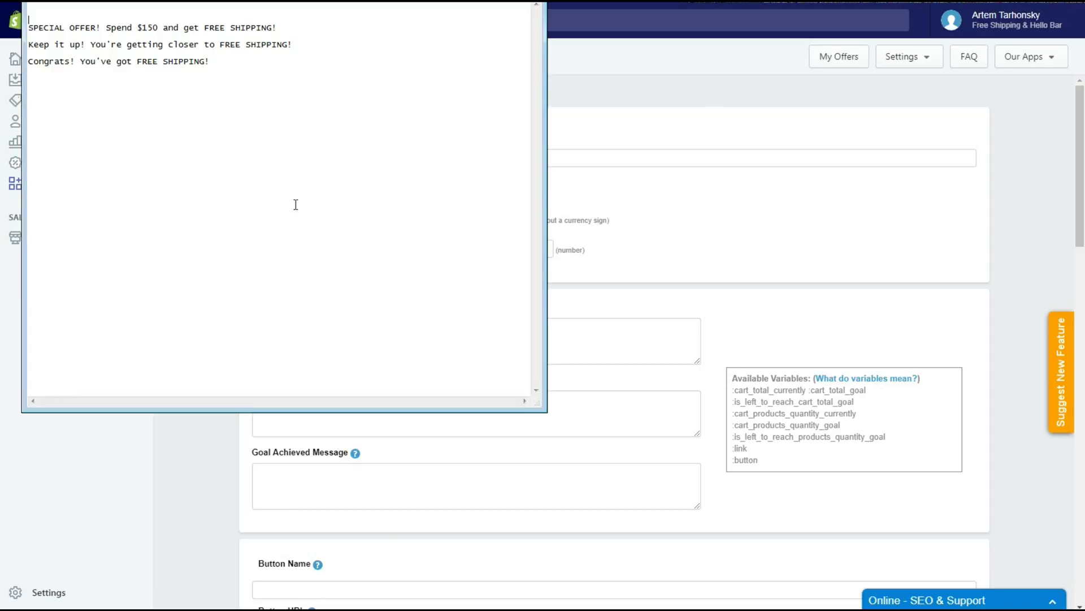
{"action": "left_click_drag", "start_coordinate": [29, 27], "coordinate": [277, 27]}
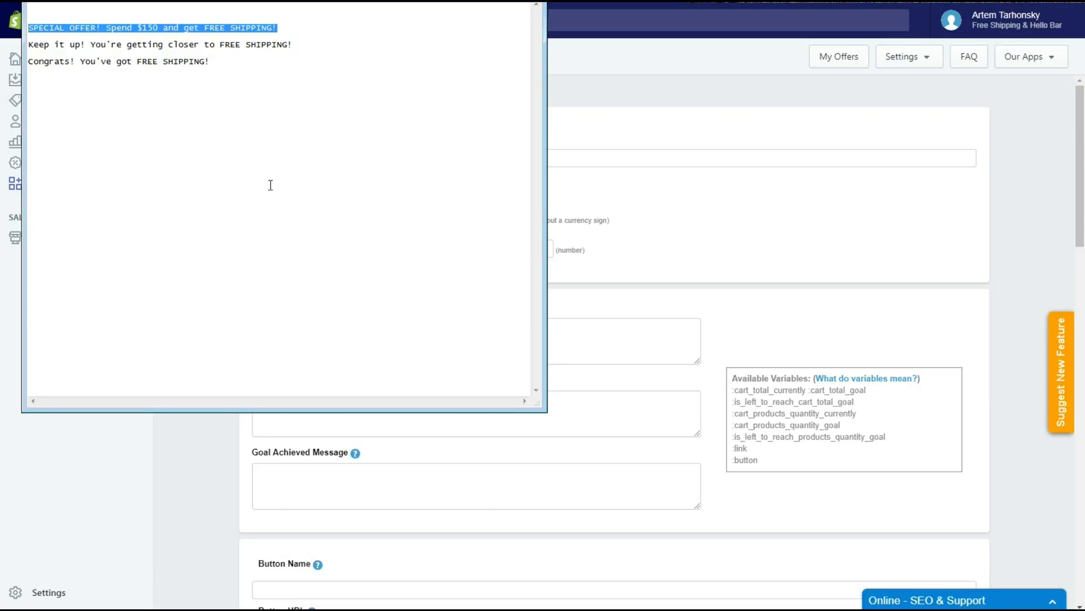
{"action": "key", "text": "ctrl+c"}
{"action": "left_click", "coordinate": [598, 331]}
{"action": "key", "text": "ctrl+v"}
{"action": "left_click", "coordinate": [789, 326]}
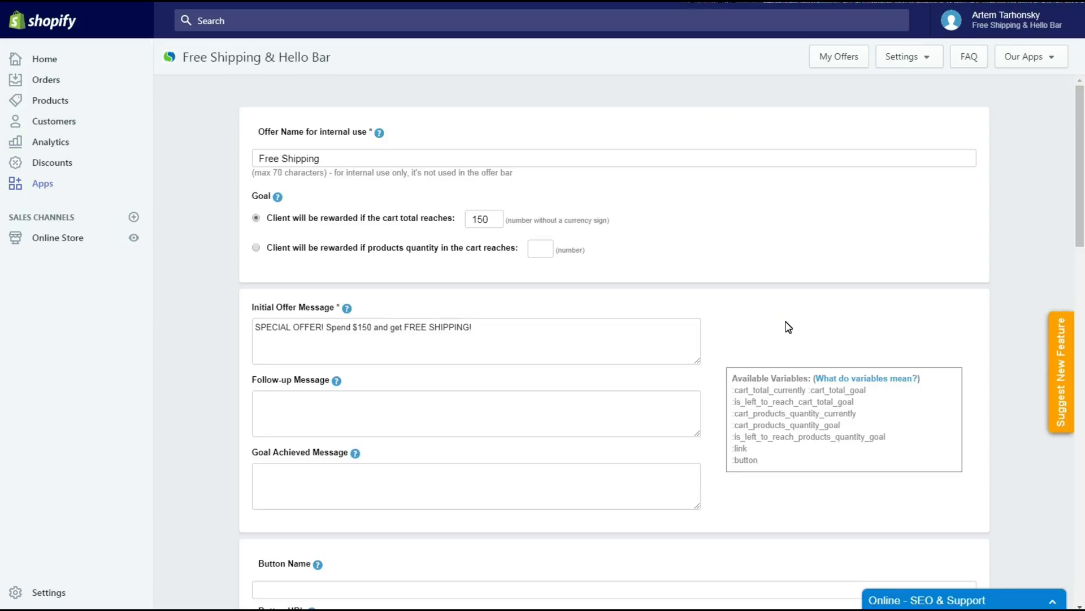
Paste the prepared follow-up message from Notepad into the follow-up message field
{"action": "key", "text": "alt+Tab"}
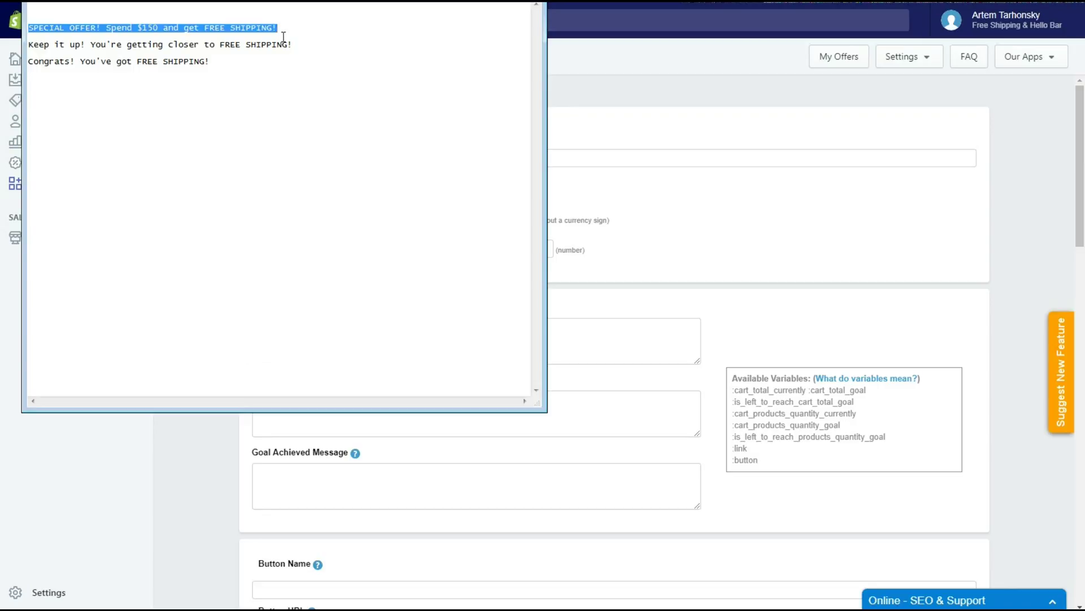
{"action": "left_click", "coordinate": [293, 44]}
{"action": "left_click", "coordinate": [29, 44], "text": "shift"}
{"action": "key", "text": "ctrl+c"}
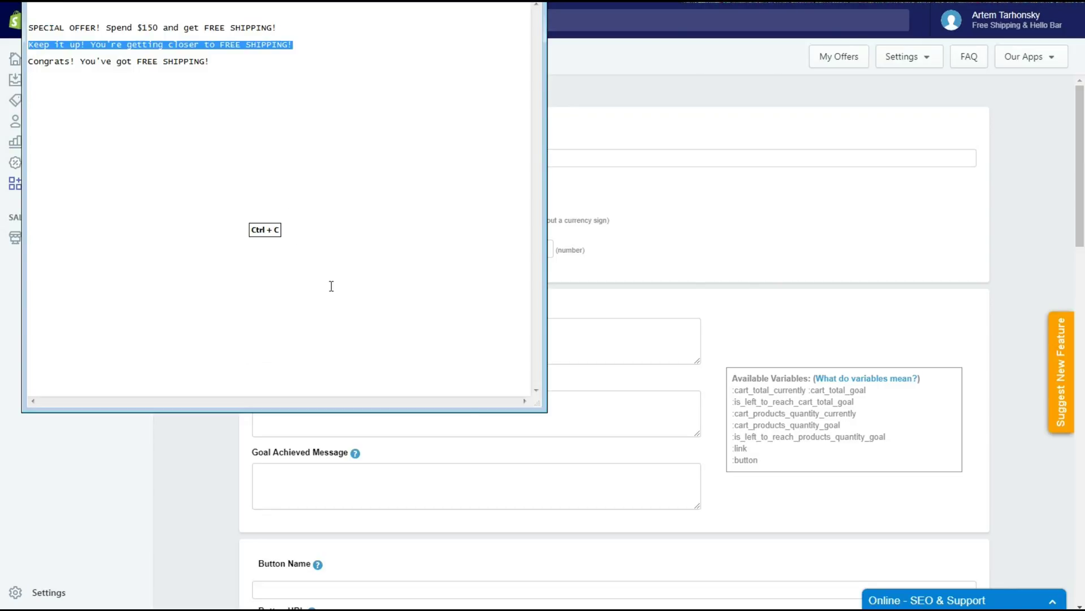
{"action": "left_click", "coordinate": [499, 432]}
{"action": "key", "text": "ctrl+v"}
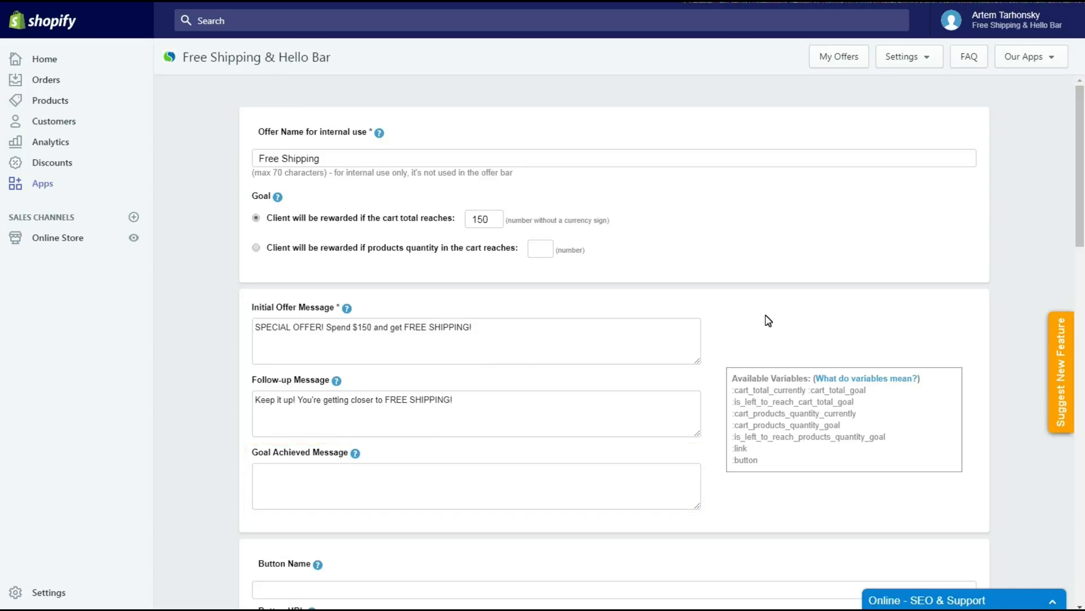
Paste the Congrats message from Notepad into the goal-achieved message field
{"action": "key", "text": "alt+Tab"}
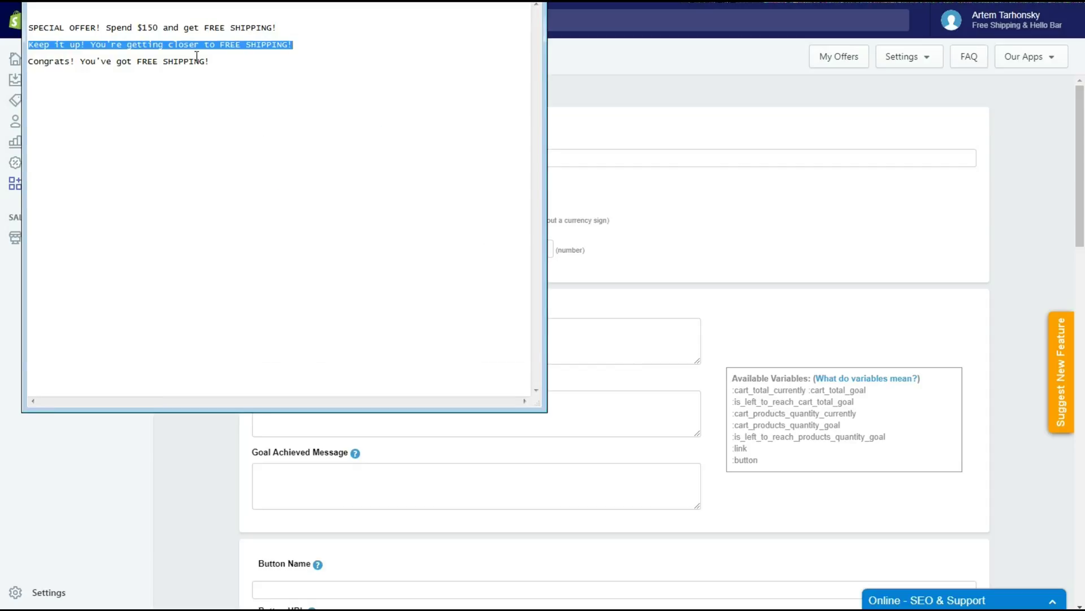
{"action": "left_click_drag", "start_coordinate": [211, 62], "coordinate": [28, 61]}
{"action": "key", "text": "ctrl+c"}
{"action": "left_click", "coordinate": [439, 473]}
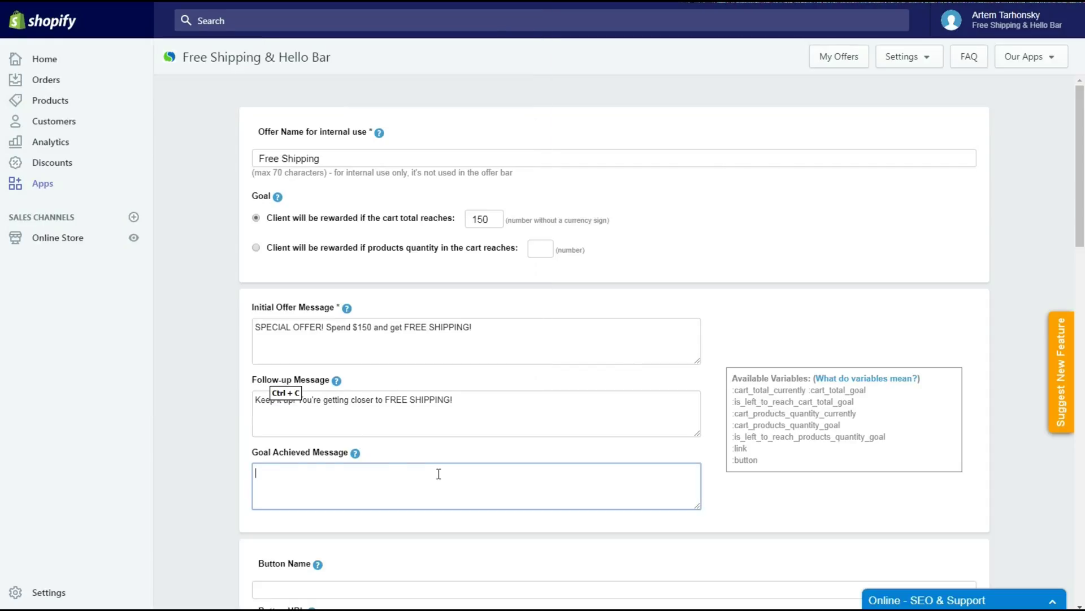
{"action": "key", "text": "ctrl+v"}
{"action": "left_click", "coordinate": [774, 333]}
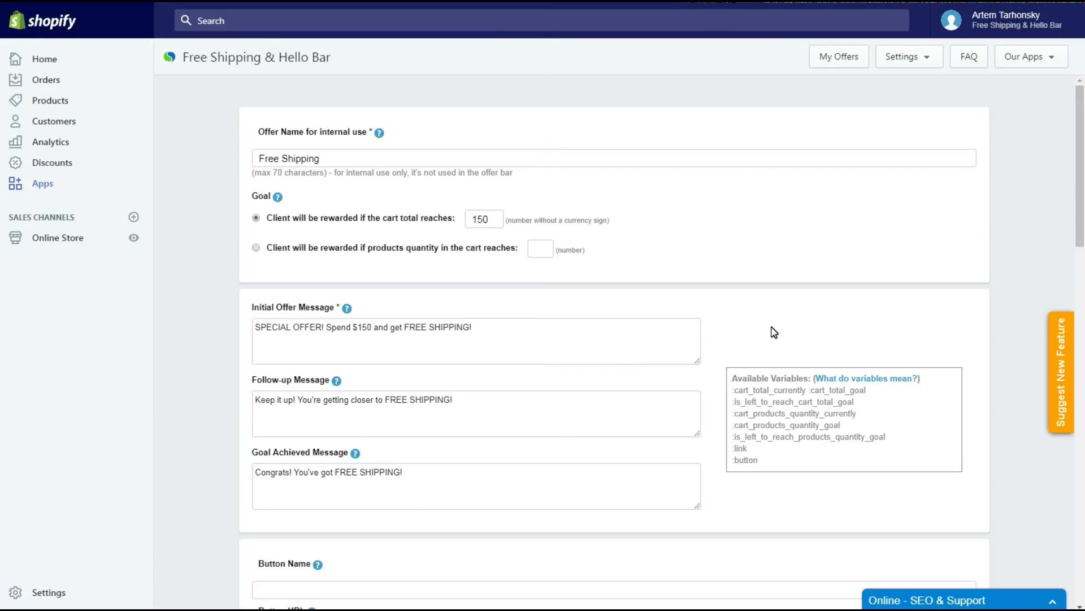
Save the new Free Shipping offer and end the guided tour
{"action": "scroll", "coordinate": [964, 480], "scroll_direction": "down", "scroll_amount": 15}
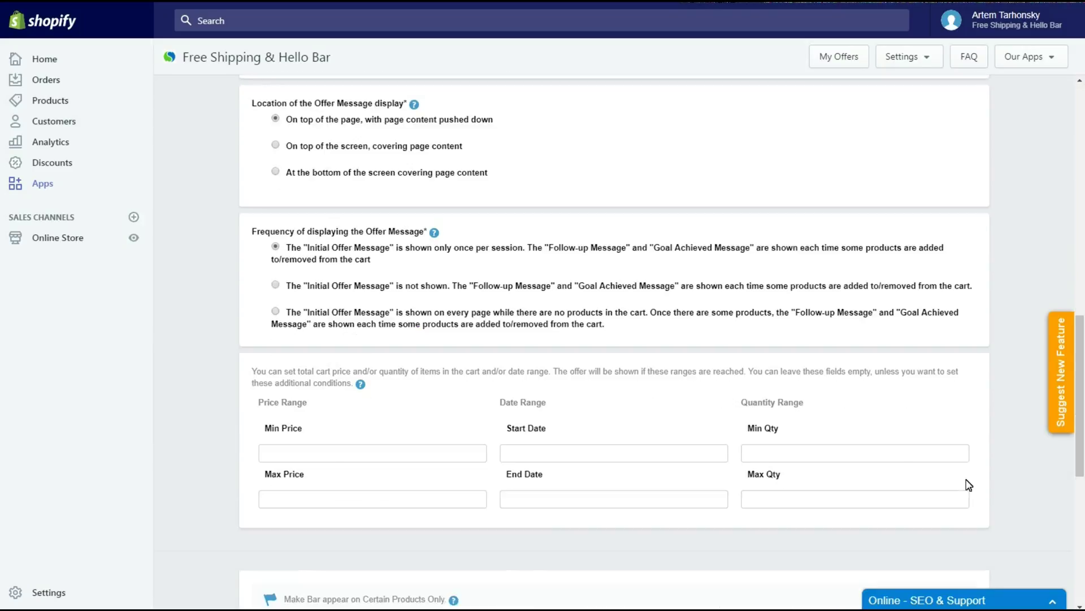
{"action": "left_click", "coordinate": [959, 526]}
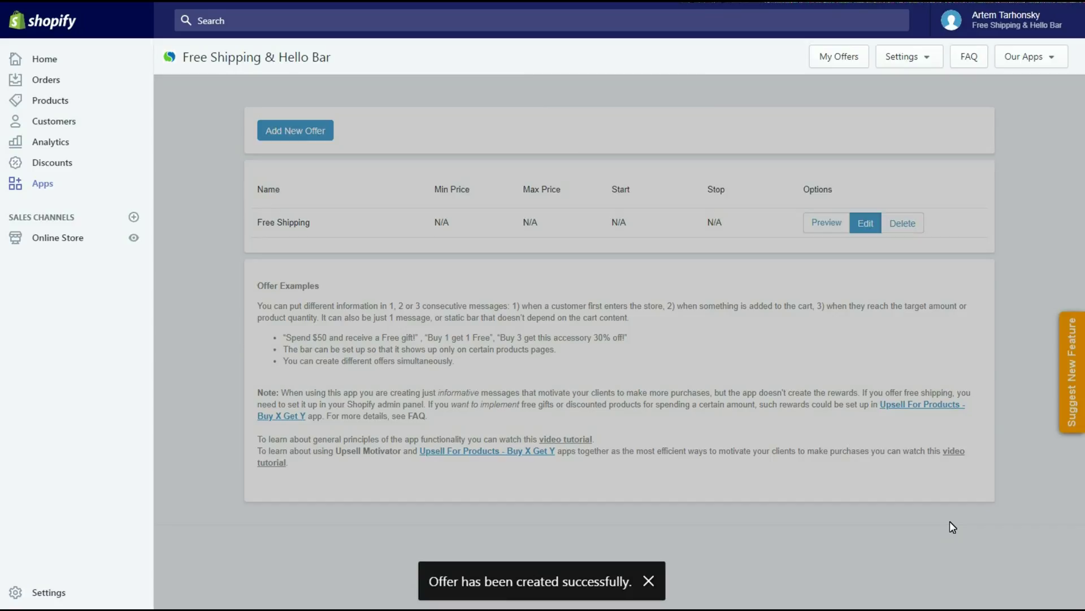
{"action": "left_click", "coordinate": [678, 196]}
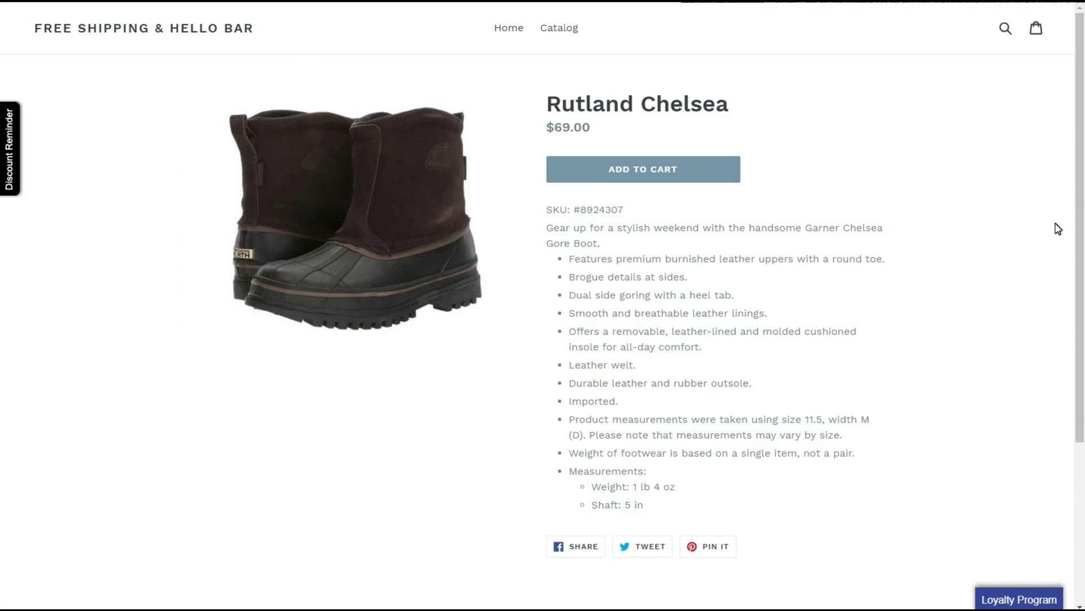
Reload the storefront, add Rutland Chelsea boots, and update the cart to five pairs
{"action": "key", "text": "ctrl+r"}
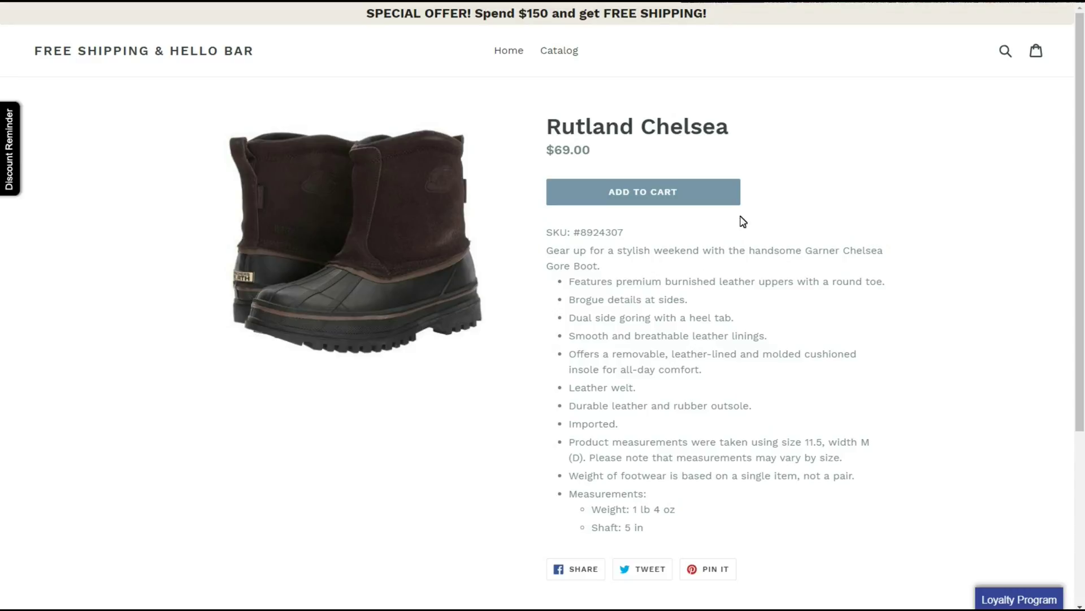
{"action": "left_click", "coordinate": [661, 202]}
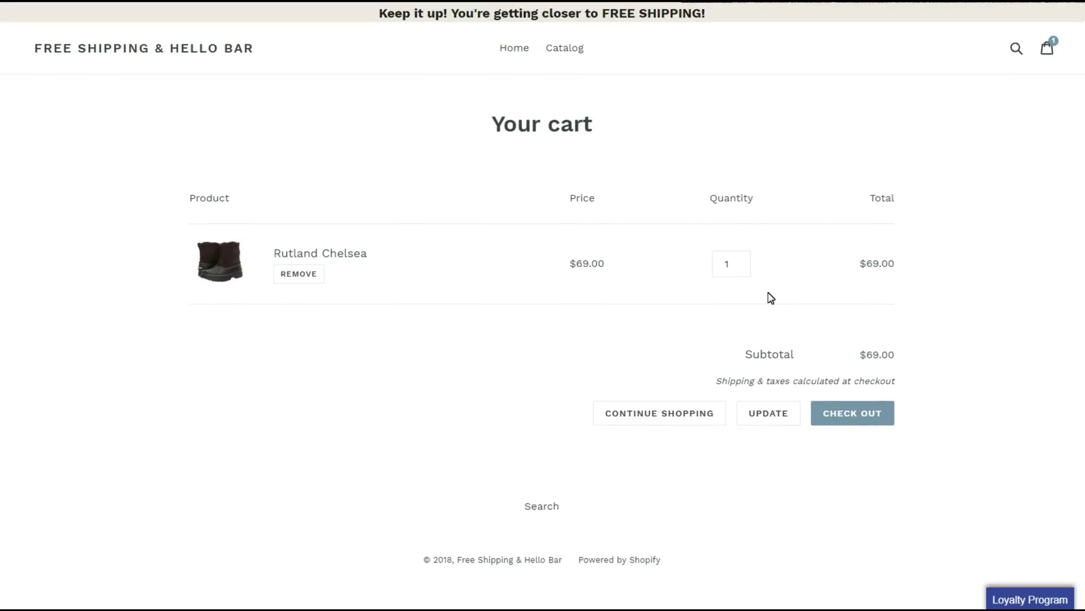
{"action": "scroll", "coordinate": [769, 295], "scroll_direction": "down", "scroll_amount": 1}
{"action": "left_click", "coordinate": [744, 240]}
{"action": "left_click", "coordinate": [744, 241]}
{"action": "left_click", "coordinate": [744, 241]}
{"action": "left_click", "coordinate": [744, 241]}
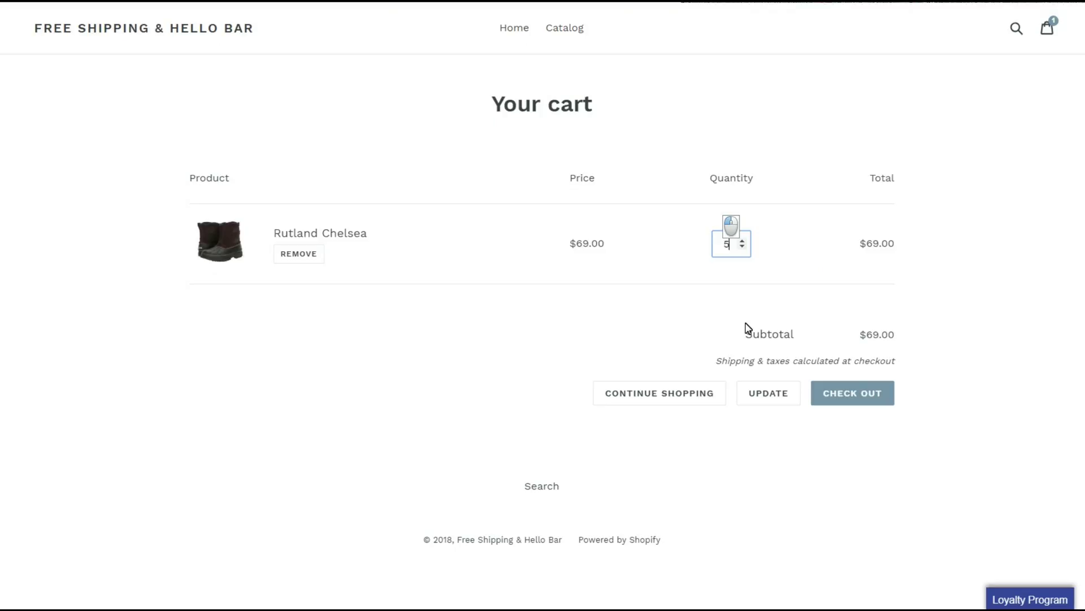
{"action": "left_click", "coordinate": [767, 392]}
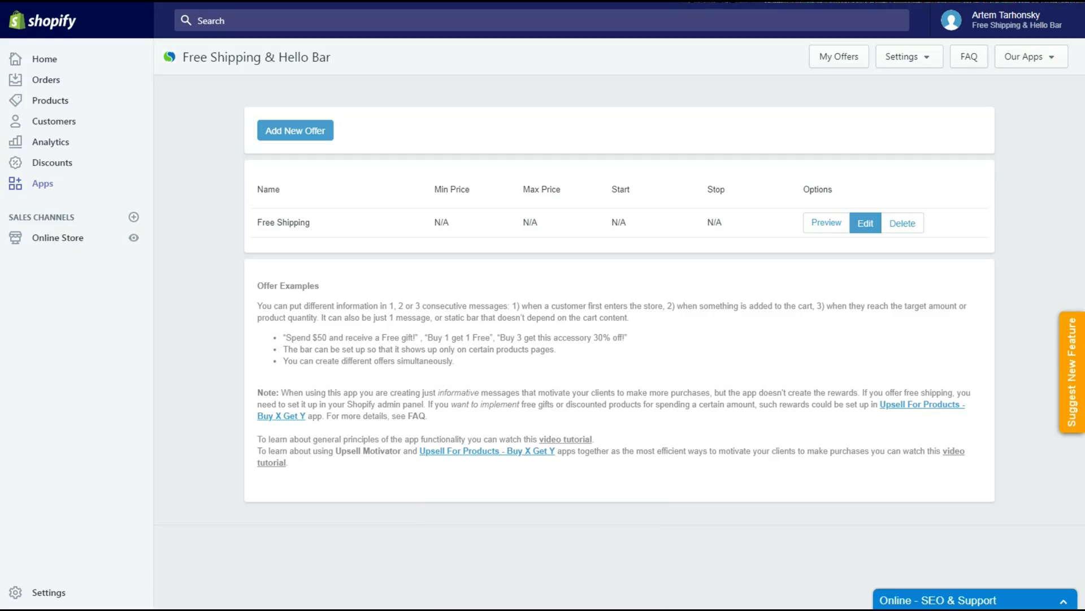
Edit the Free Shipping offer and scroll to the Button Name and Link fields
{"action": "left_click", "coordinate": [865, 224]}
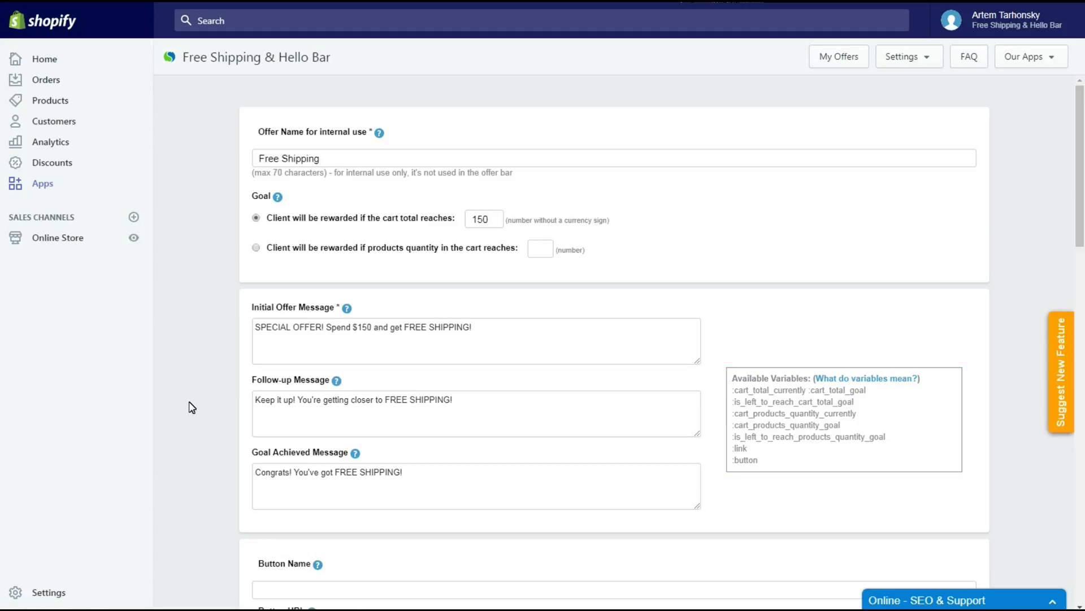
{"action": "scroll", "coordinate": [192, 407], "scroll_direction": "down", "scroll_amount": 3}
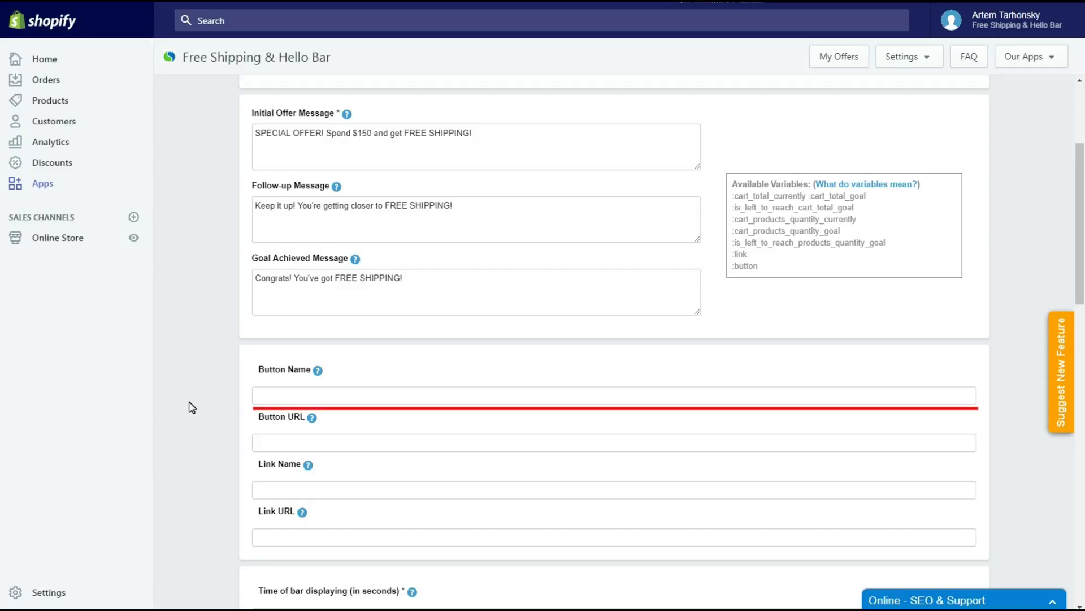
Label the bar button 'See more' and paste the special-offers page URL as its link
{"action": "left_click", "coordinate": [277, 399]}
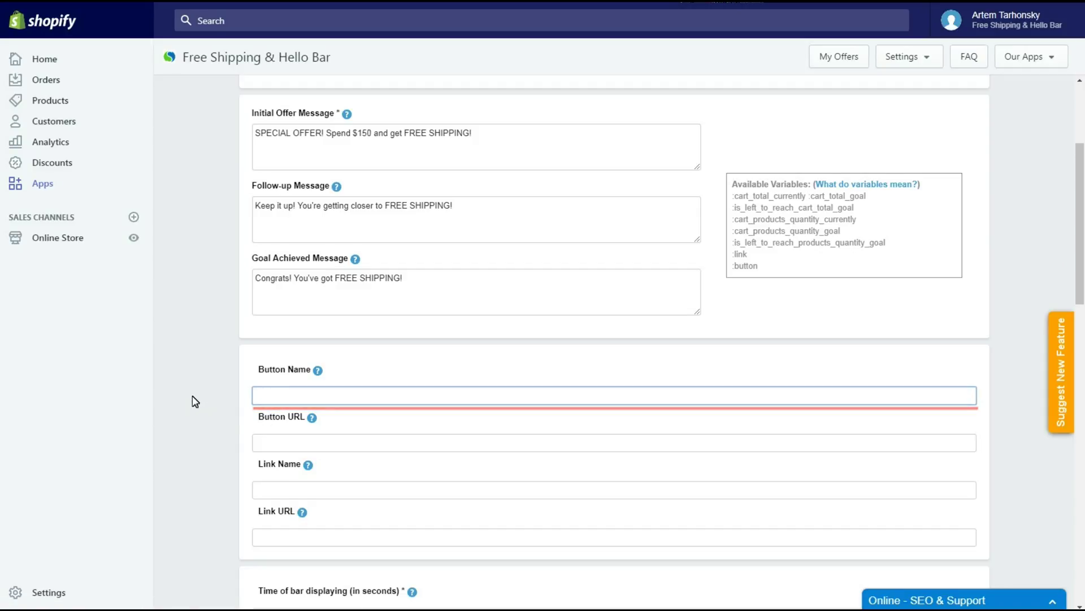
{"action": "type", "text": "See more"}
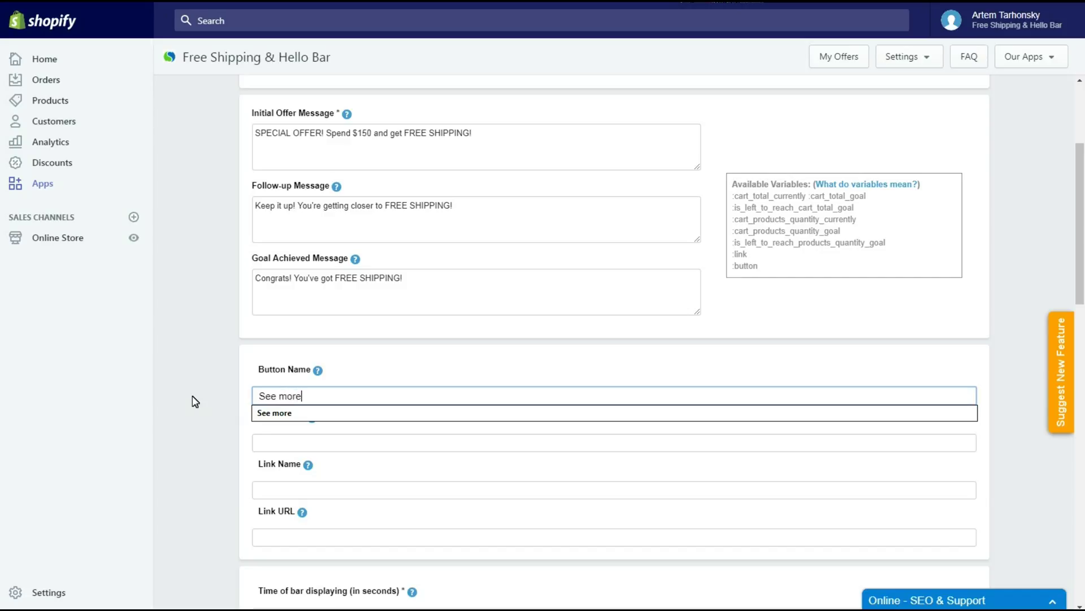
{"action": "left_click", "coordinate": [195, 402]}
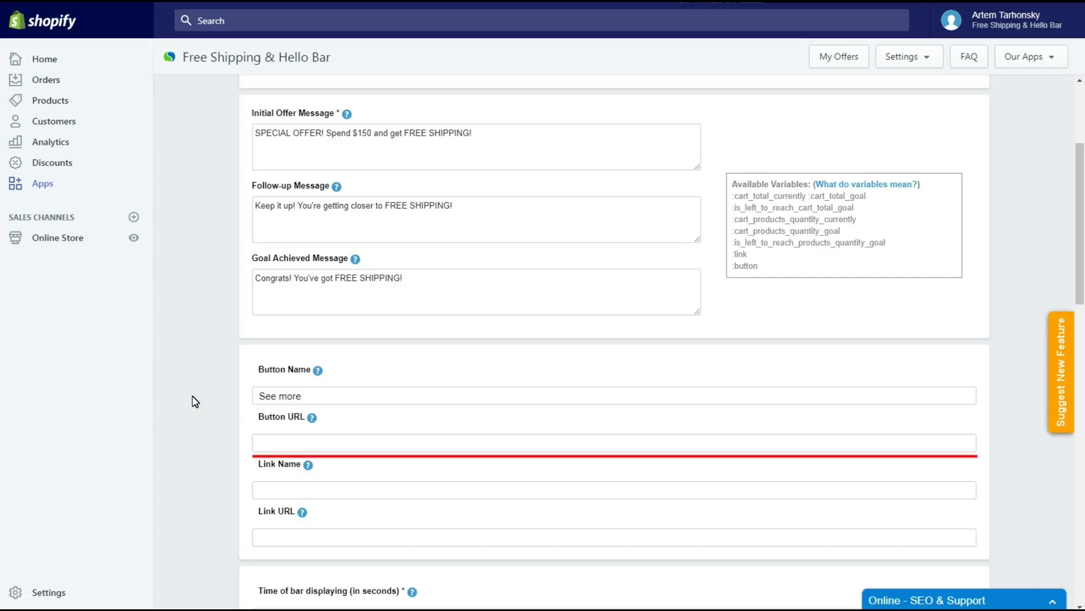
{"action": "left_click", "coordinate": [269, 443]}
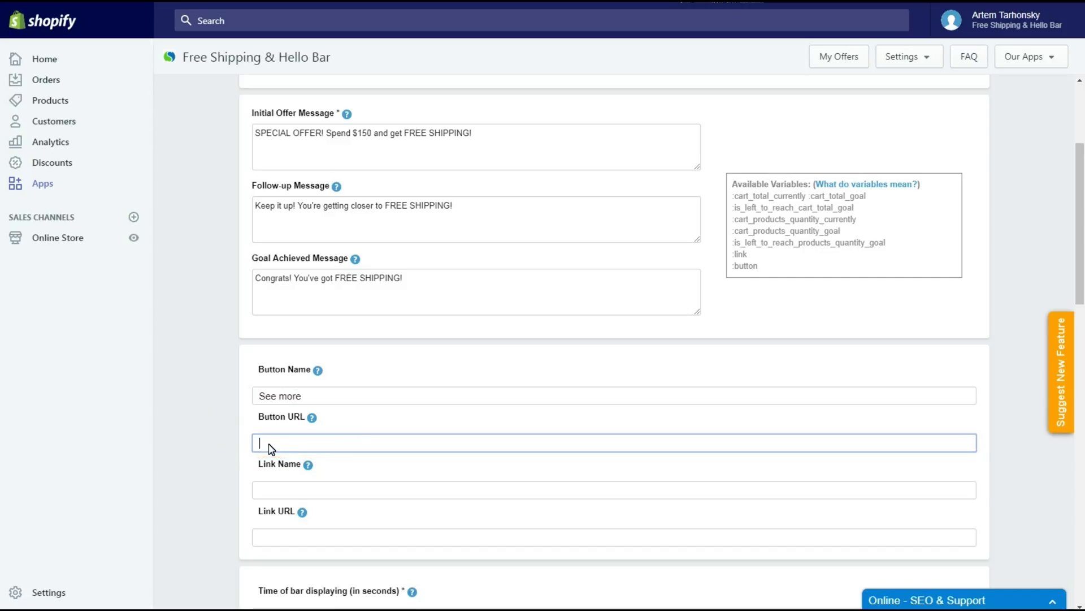
{"action": "key", "text": "ctrl+v"}
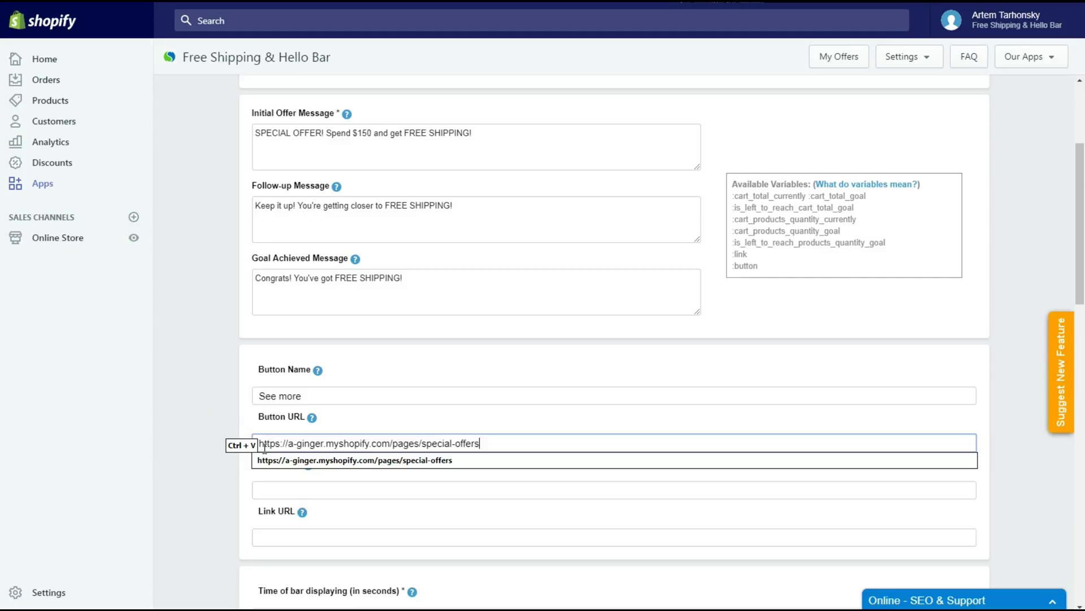
{"action": "left_click", "coordinate": [183, 448]}
Append ':button' to the end of the initial offer message
{"action": "scroll", "coordinate": [185, 449], "scroll_direction": "up", "scroll_amount": 4}
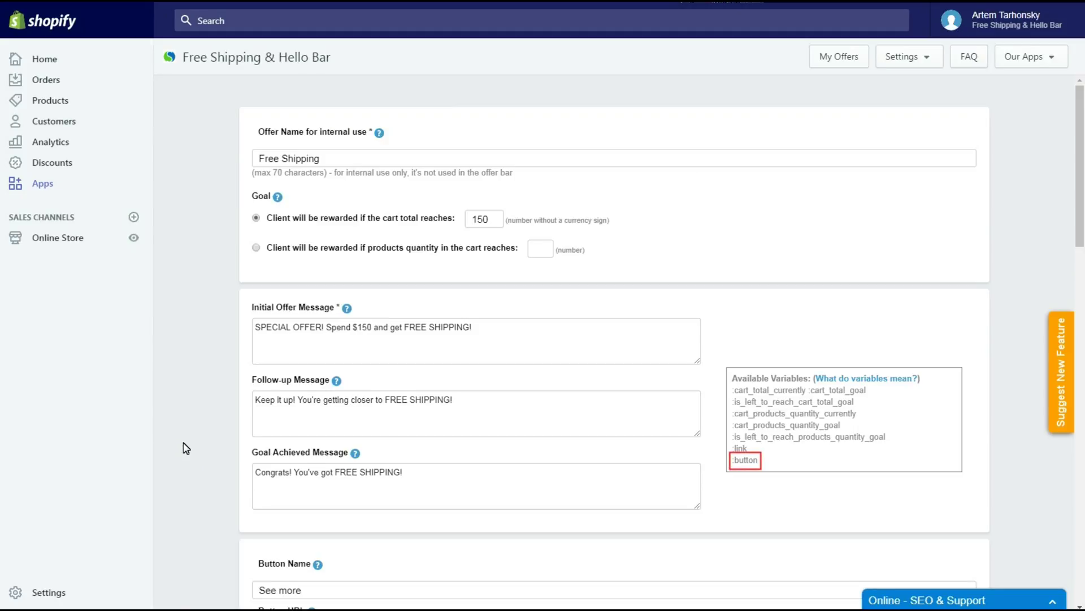
{"action": "left_click", "coordinate": [516, 327]}
{"action": "type", "text": ":butt"}
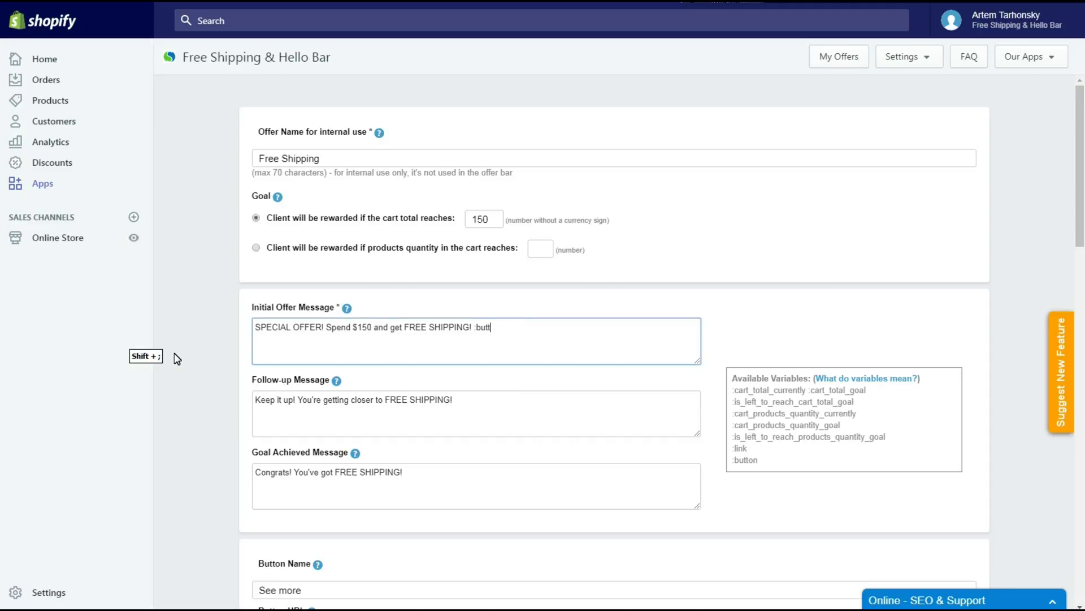
{"action": "type", "text": "on"}
Save the offer with the See more button, end the tour, and try the button on the storefront
{"action": "left_click", "coordinate": [182, 376]}
{"action": "scroll", "coordinate": [555, 482], "scroll_direction": "down", "scroll_amount": 20}
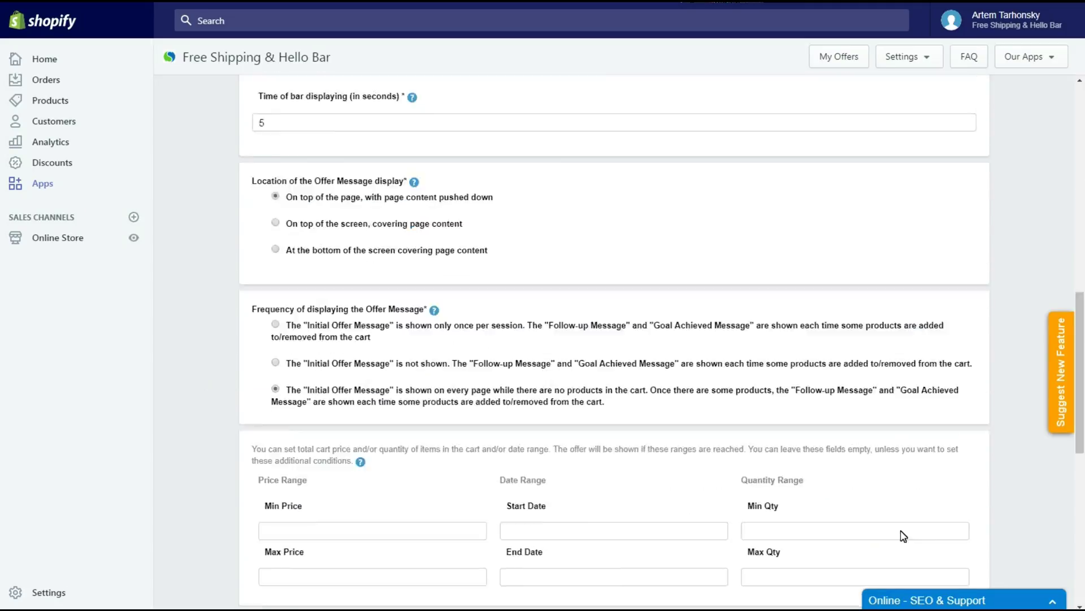
{"action": "left_click", "coordinate": [952, 538]}
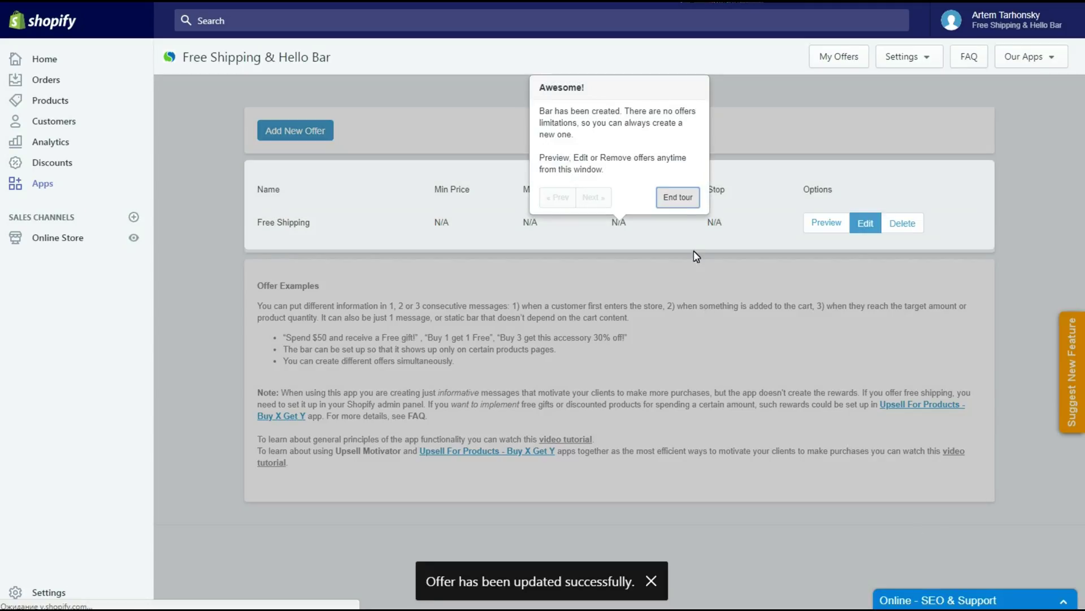
{"action": "left_click", "coordinate": [678, 198]}
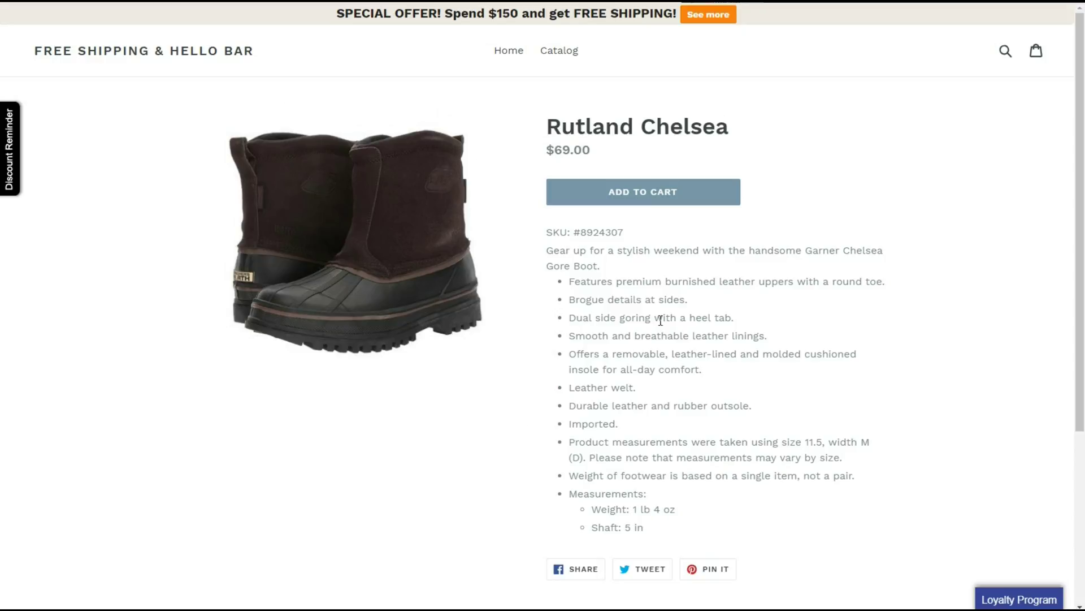
{"action": "left_click", "coordinate": [714, 17]}
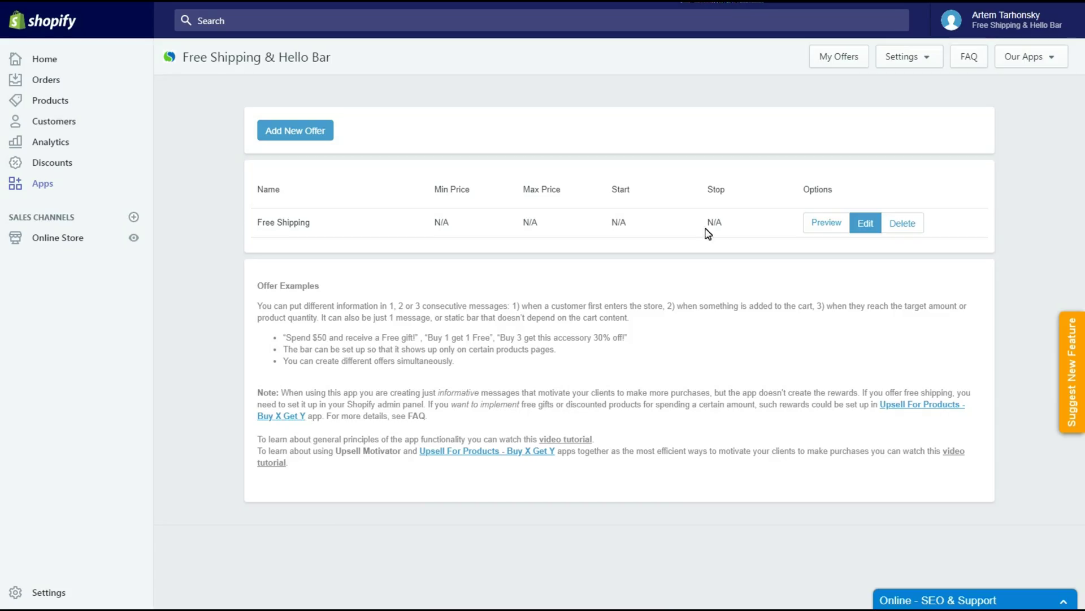
Edit Free Shipping and change 'Time of bar displaying' from 5 to 10 seconds
{"action": "left_click", "coordinate": [866, 222]}
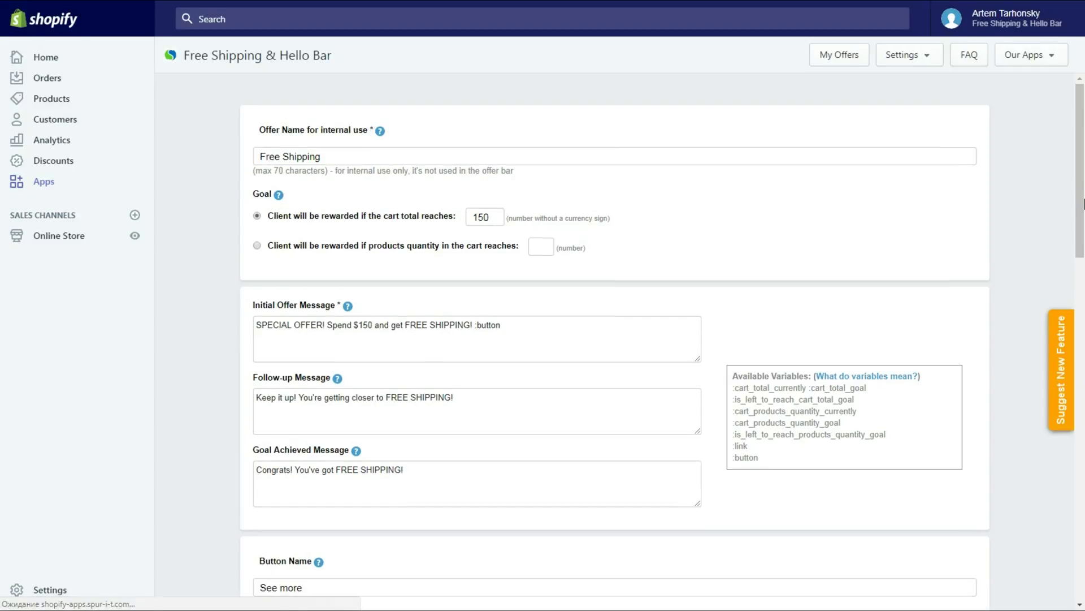
{"action": "left_click_drag", "start_coordinate": [1080, 212], "coordinate": [1083, 356]}
{"action": "scroll", "coordinate": [1084, 356], "scroll_direction": "down", "scroll_amount": 2}
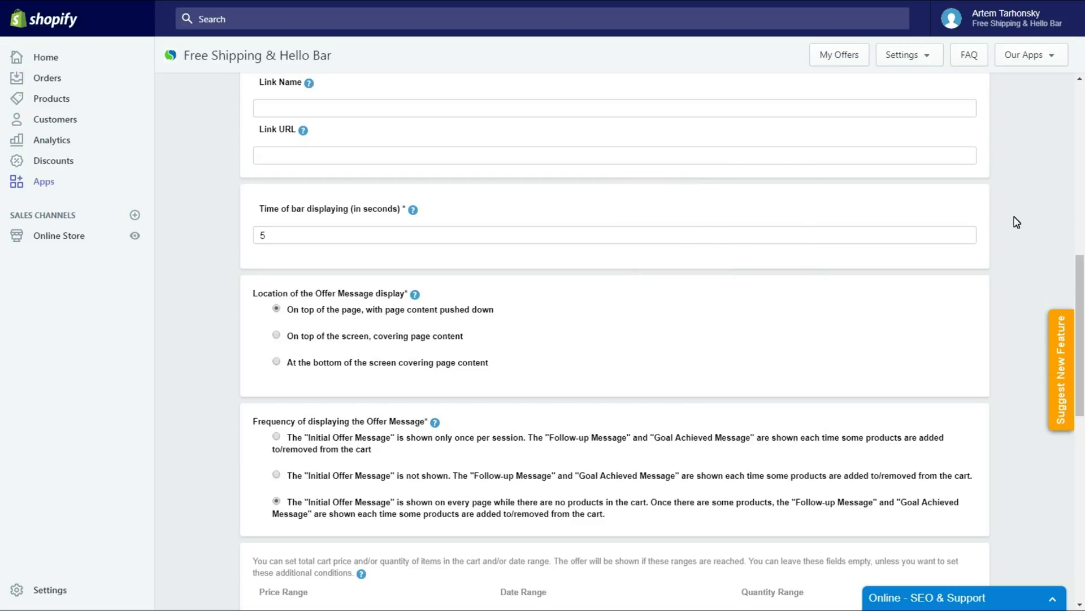
{"action": "double_click", "coordinate": [276, 238]}
{"action": "type", "text": "10"}
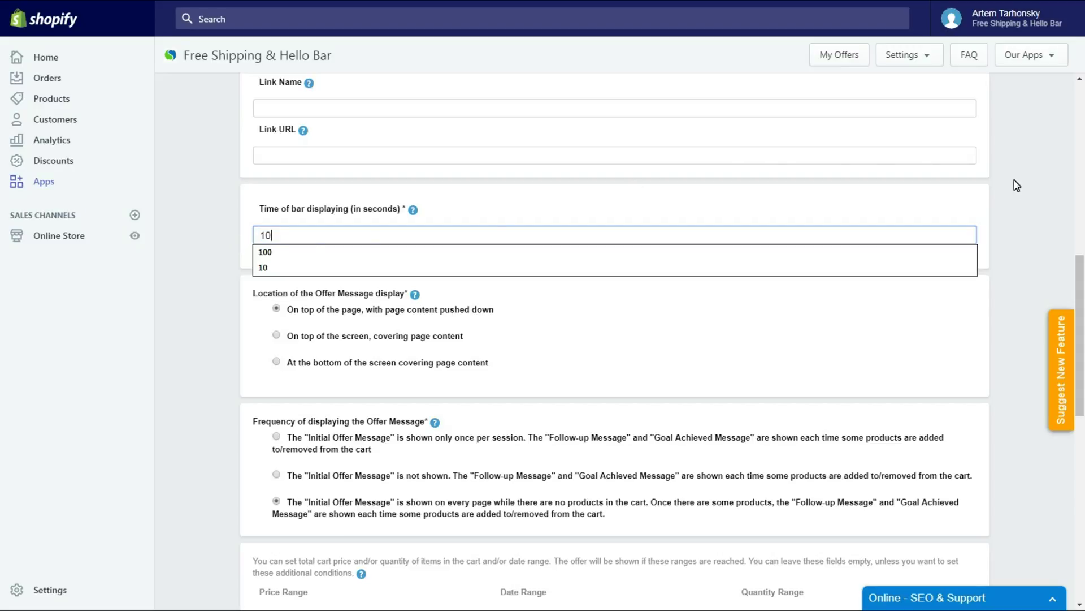
{"action": "left_click", "coordinate": [1023, 189]}
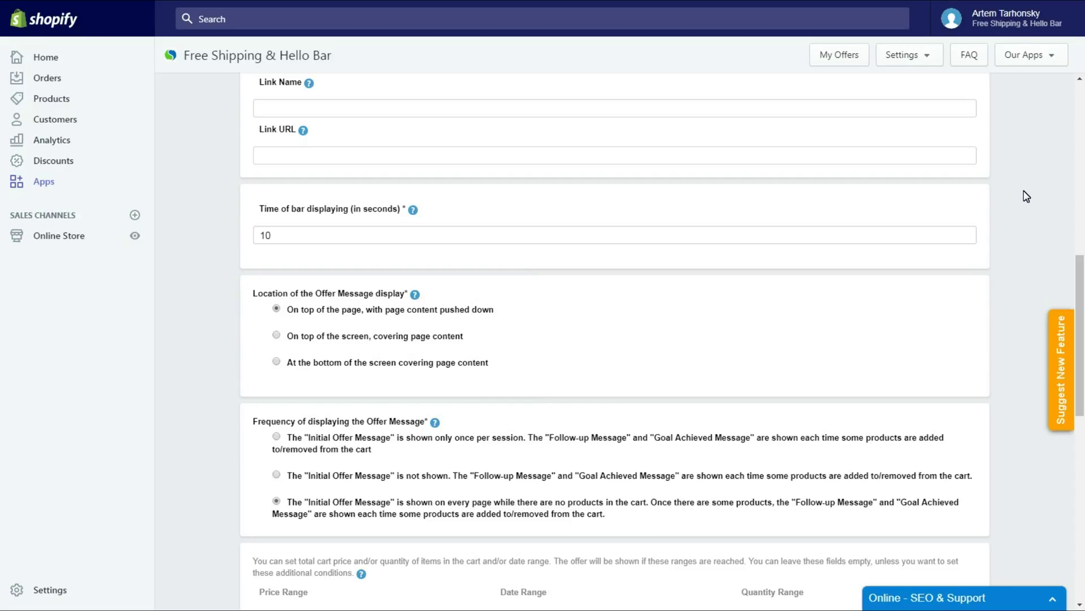
{"action": "scroll", "coordinate": [1026, 196], "scroll_direction": "down", "scroll_amount": 10}
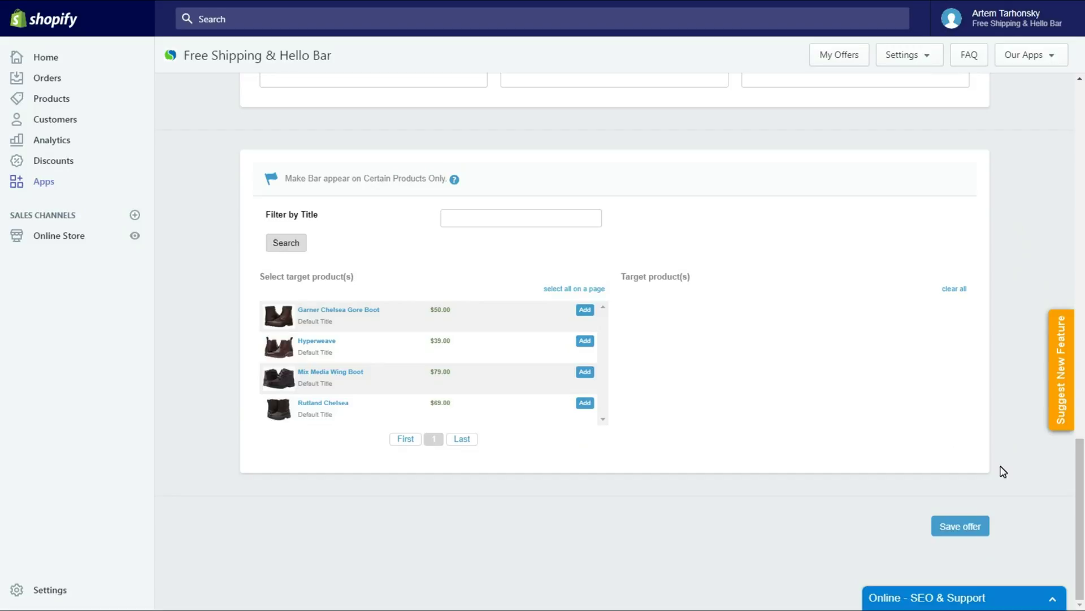
Save the 10-second offer, end the tour, and return to the offers list after viewing the homepage
{"action": "left_click", "coordinate": [963, 529]}
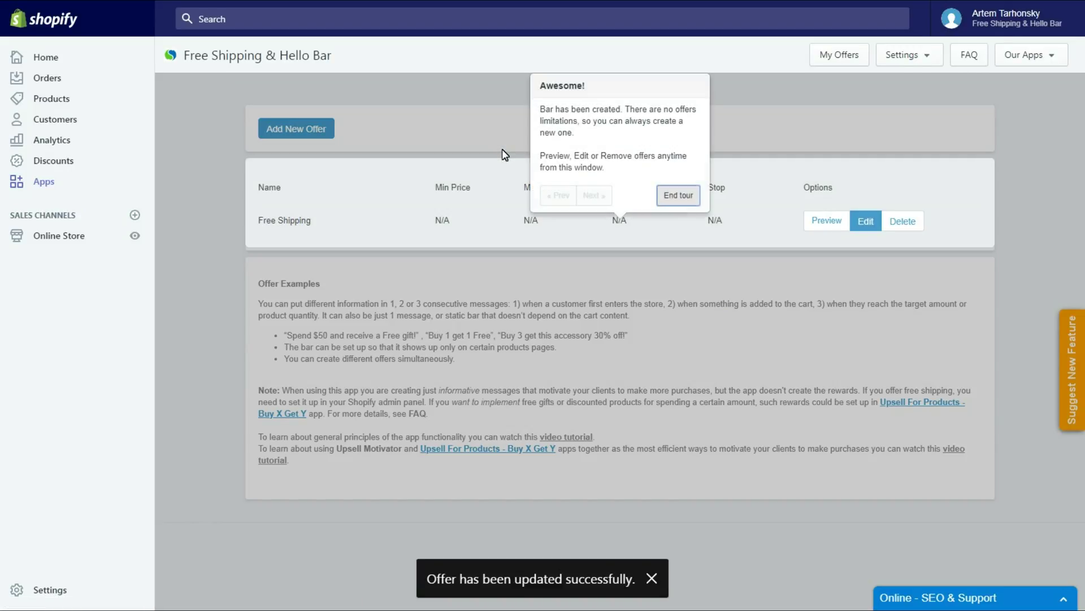
{"action": "left_click", "coordinate": [672, 198]}
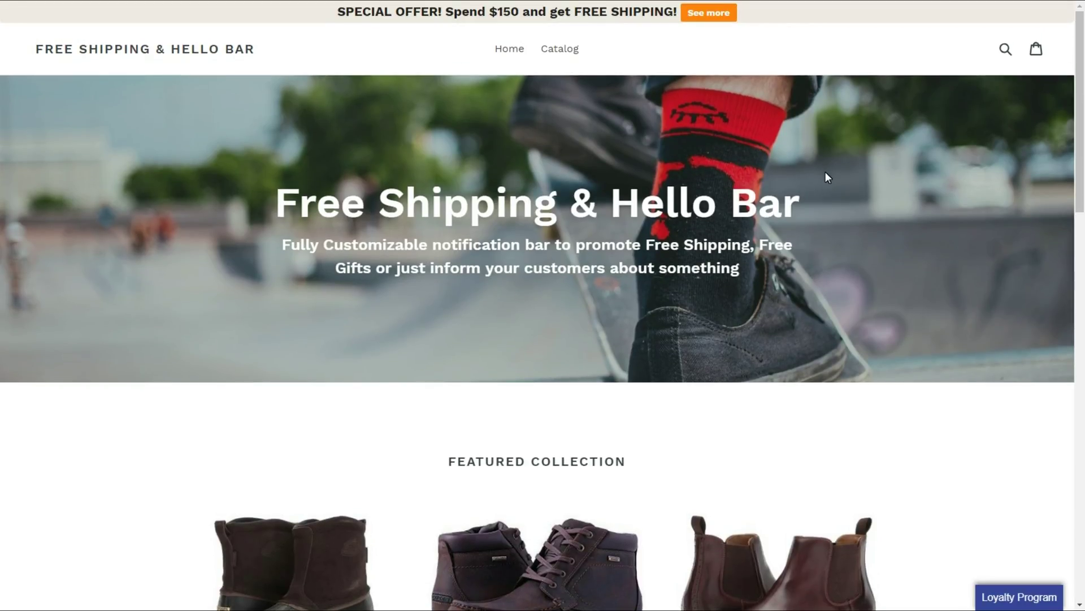
{"action": "key", "text": "ctrl+Tab"}
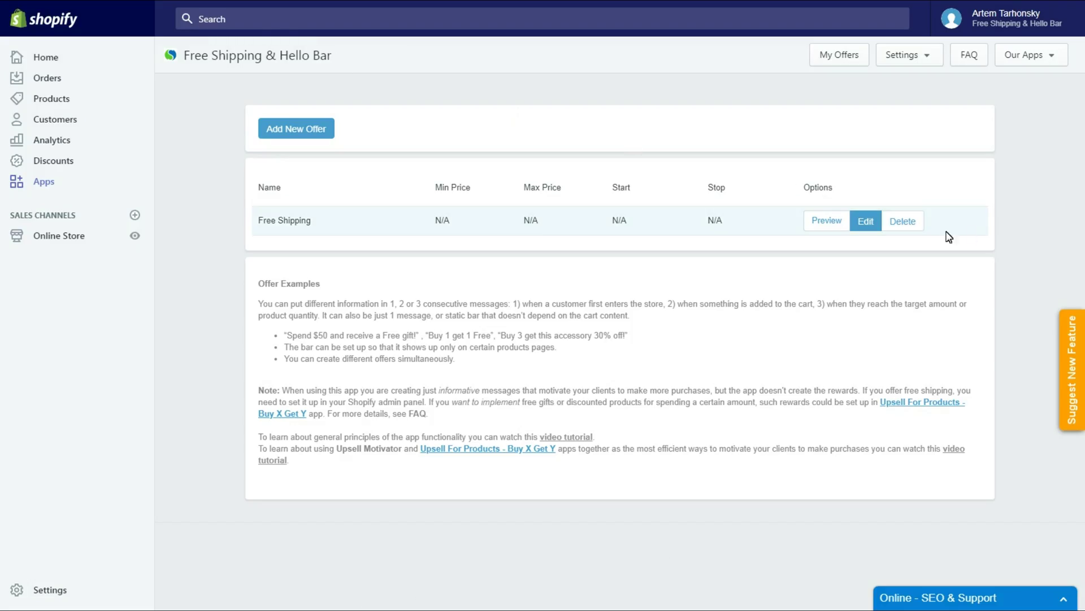
Edit the Free Shipping offer and scroll to its Location and Frequency settings
{"action": "left_click", "coordinate": [860, 225]}
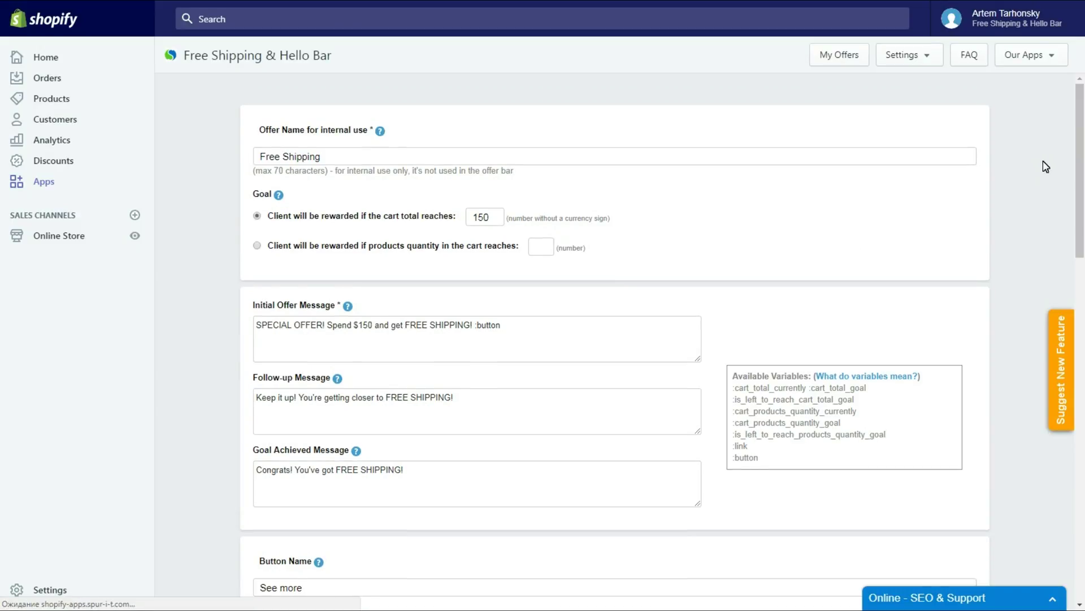
{"action": "left_click_drag", "start_coordinate": [1081, 136], "coordinate": [1076, 326]}
{"action": "scroll", "coordinate": [1075, 327], "scroll_direction": "down", "scroll_amount": 3}
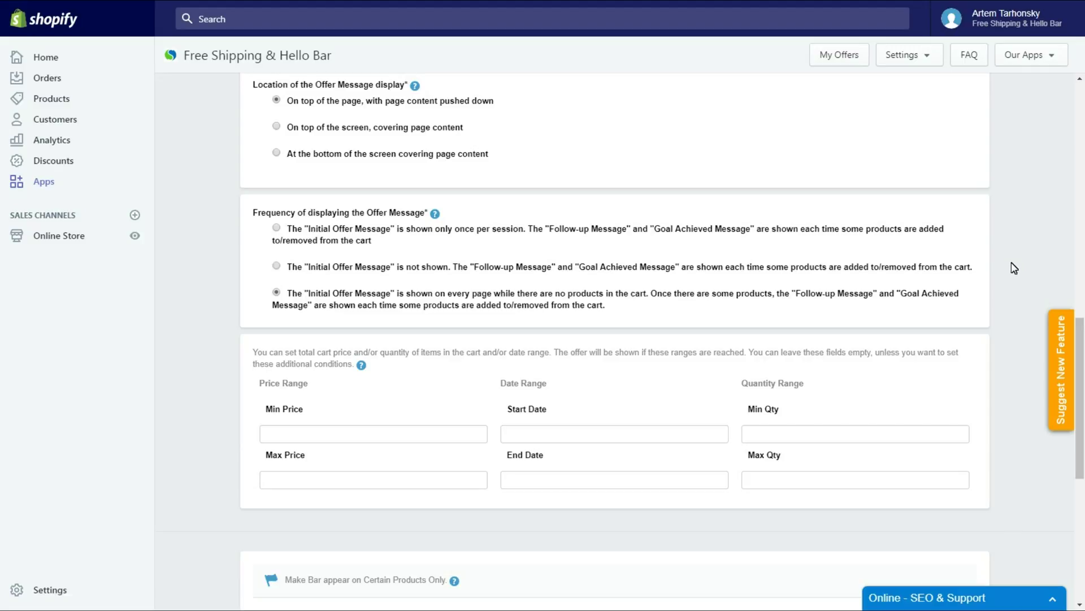
Set Frequency to once per session, Min Price to 100 and Min Qty to 2
{"action": "left_click", "coordinate": [276, 227]}
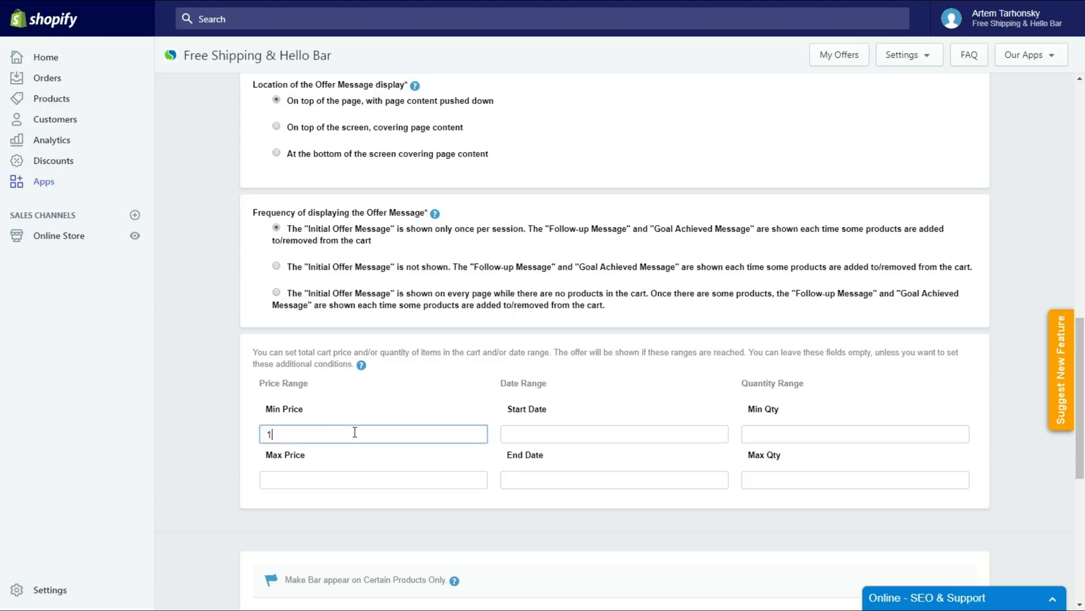
{"action": "type", "text": "00"}
{"action": "left_click", "coordinate": [770, 435]}
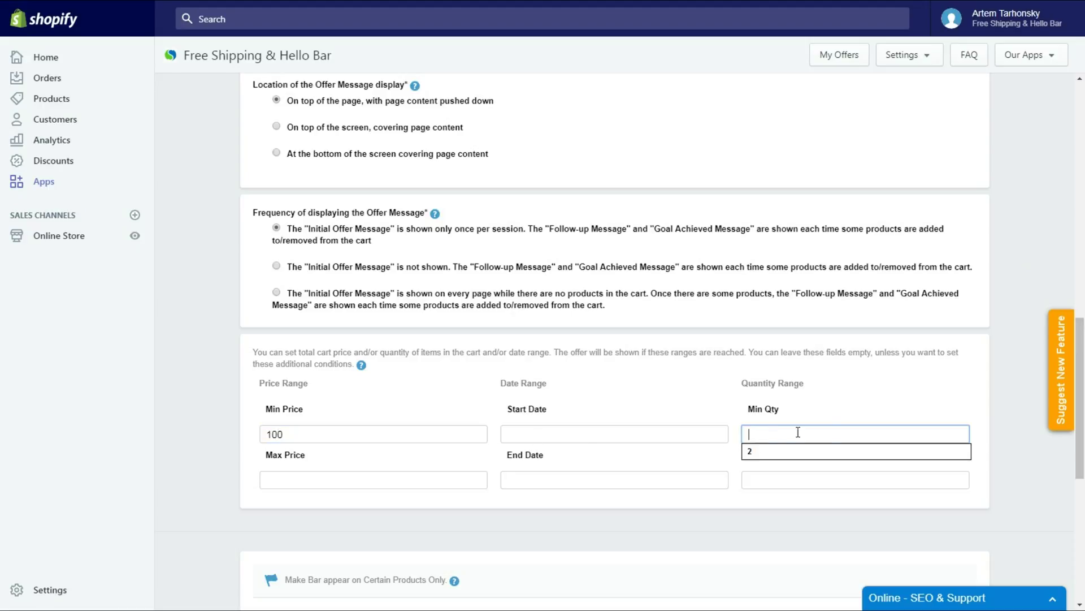
{"action": "type", "text": "2"}
{"action": "left_click", "coordinate": [1022, 315]}
{"action": "scroll", "coordinate": [1022, 315], "scroll_direction": "down", "scroll_amount": 7}
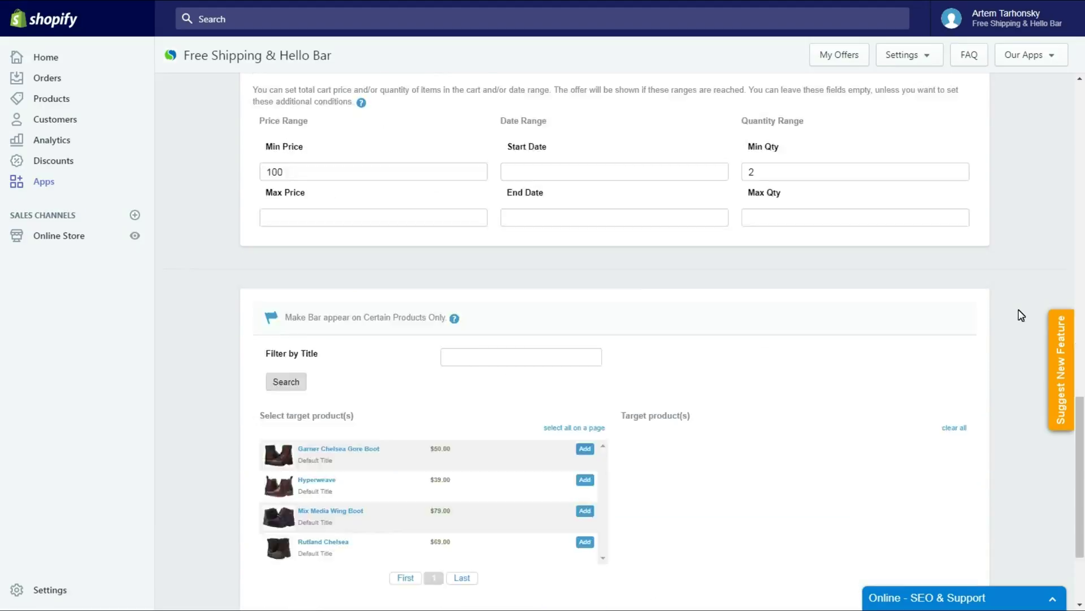
Save the Free Shipping offer with its new conditions and reload the product page
{"action": "left_click", "coordinate": [959, 530]}
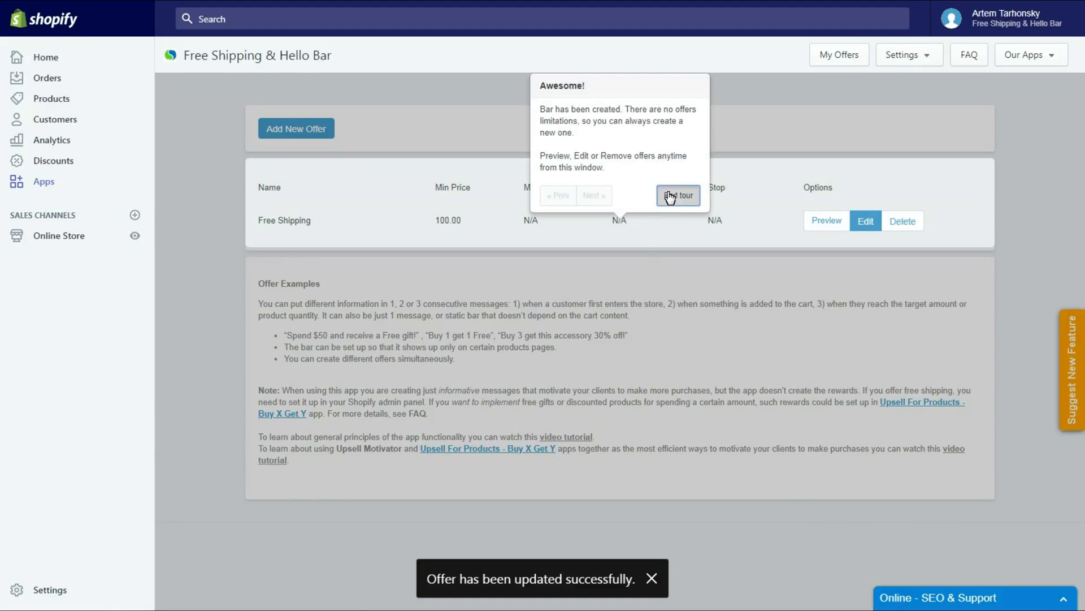
{"action": "left_click", "coordinate": [678, 195]}
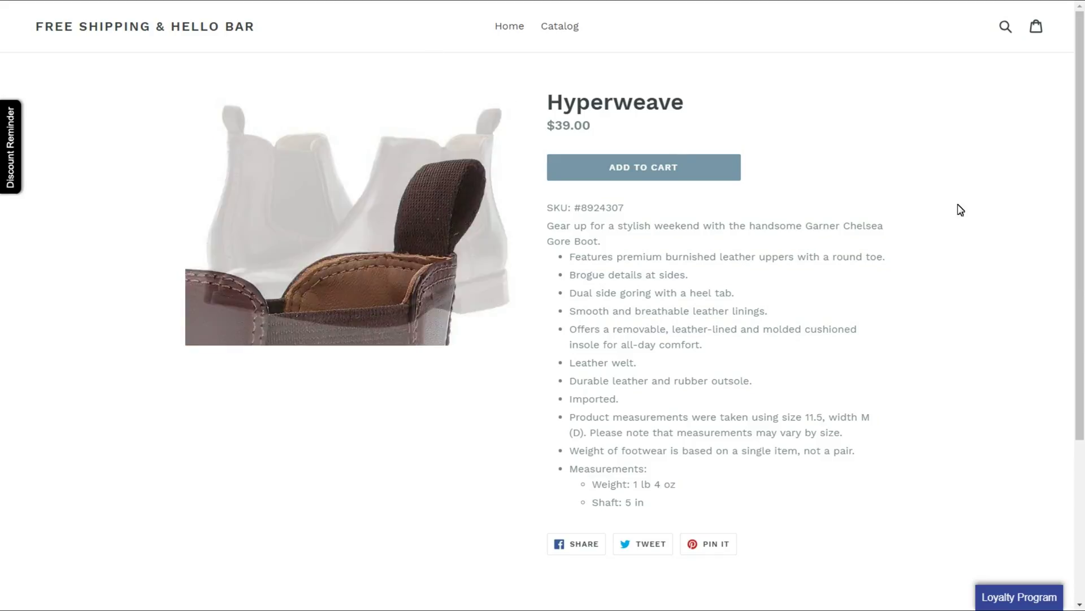
{"action": "key", "text": "ctrl+r"}
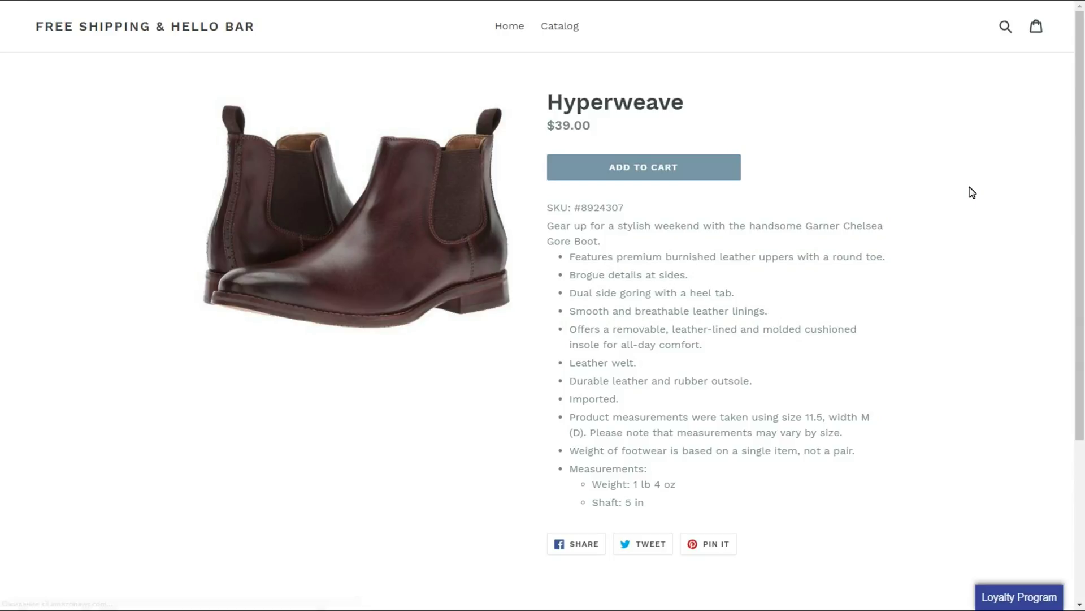
Add Hyperweave to the cart and raise its quantity to 2, then 3, updating the cart each time
{"action": "left_click", "coordinate": [655, 174]}
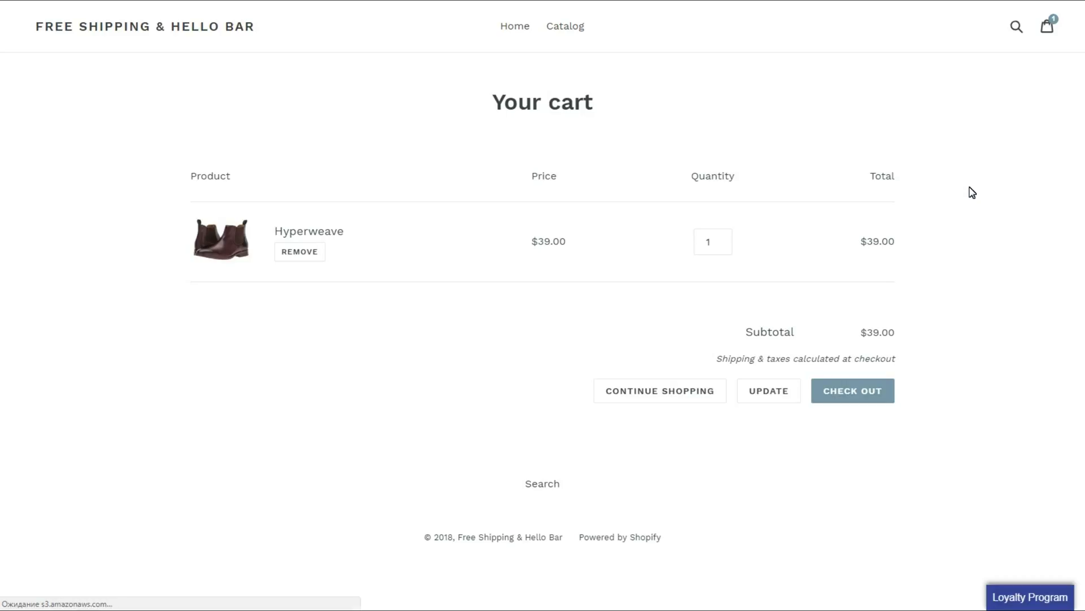
{"action": "left_click", "coordinate": [723, 238]}
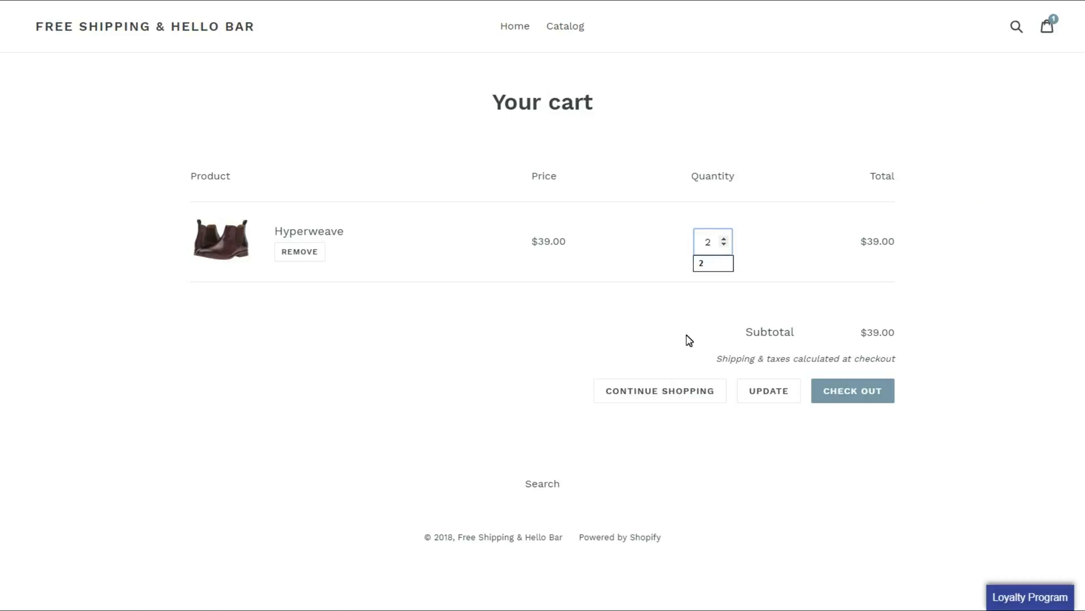
{"action": "left_click", "coordinate": [766, 396]}
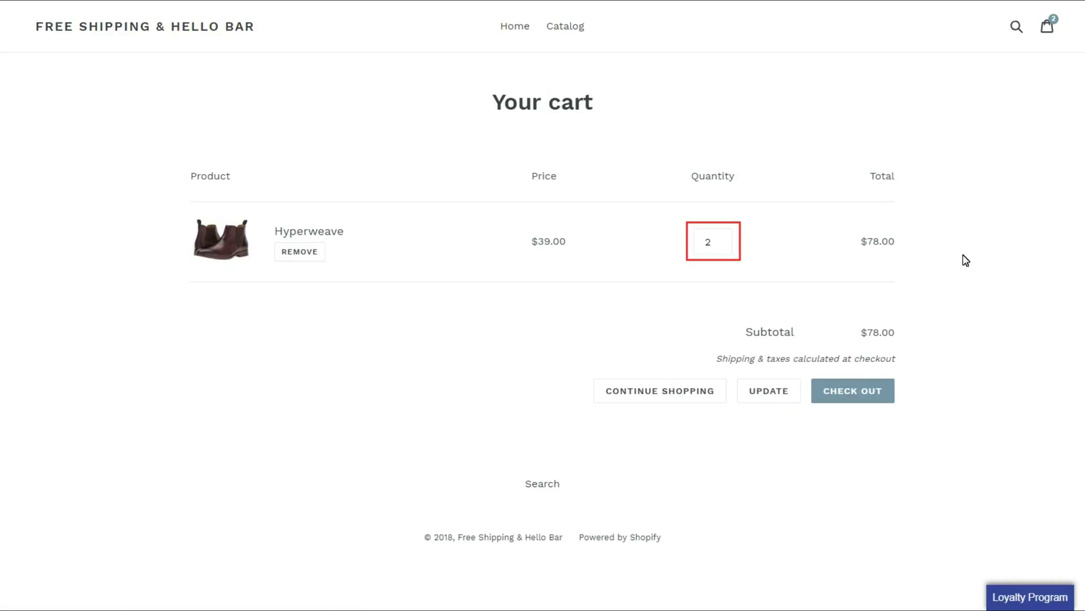
{"action": "left_click", "coordinate": [723, 240]}
{"action": "left_click", "coordinate": [766, 389]}
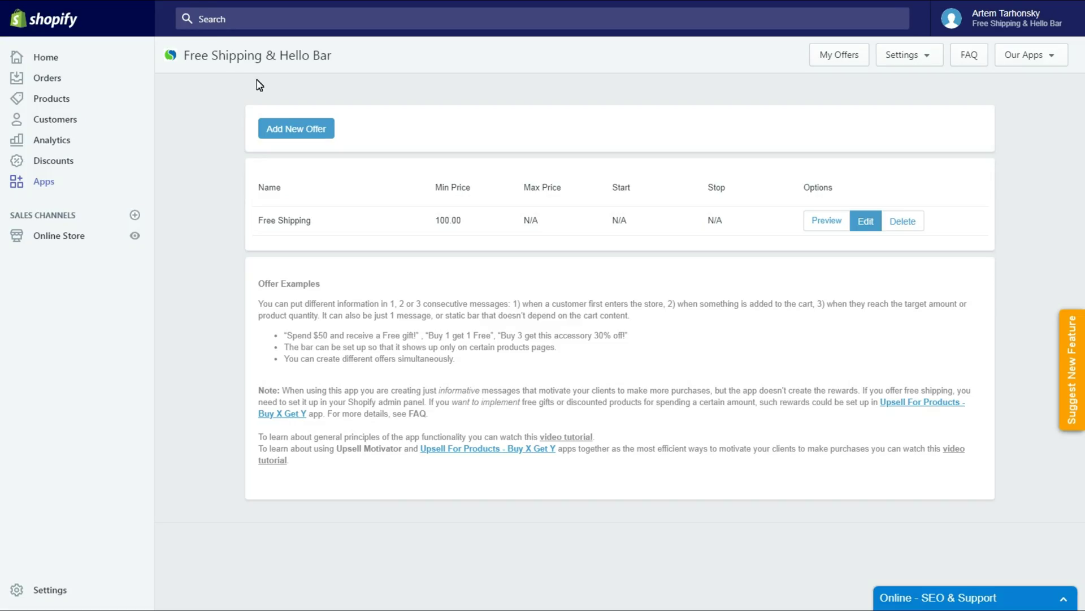
Clear the offer's 100.00 minimum price and its minimum quantity of 2
{"action": "left_click", "coordinate": [867, 225]}
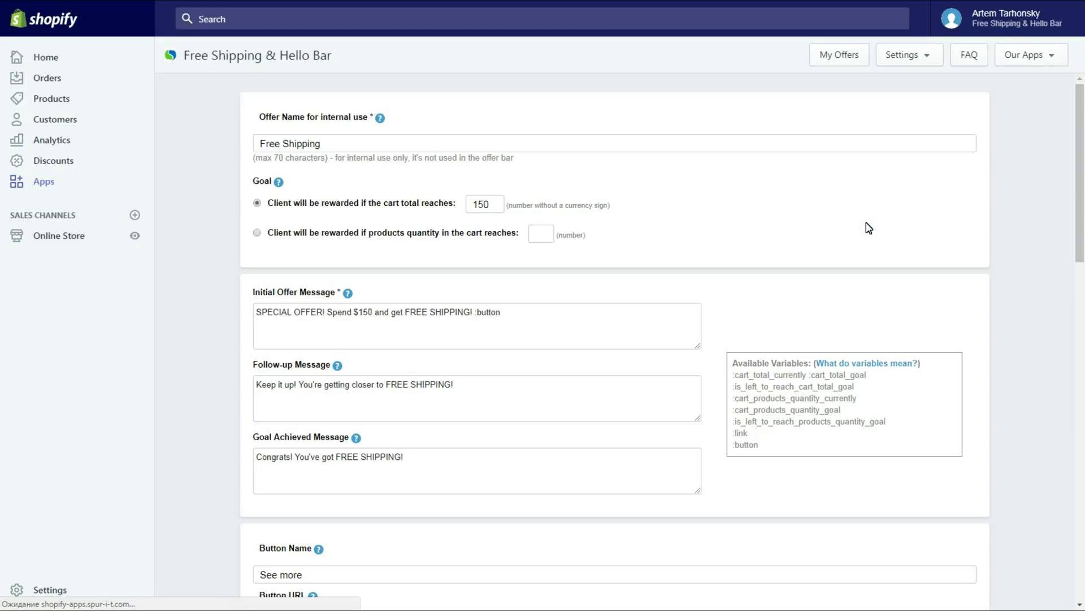
{"action": "left_click_drag", "start_coordinate": [1081, 176], "coordinate": [1083, 430]}
{"action": "scroll", "coordinate": [477, 250], "scroll_direction": "down", "scroll_amount": 6}
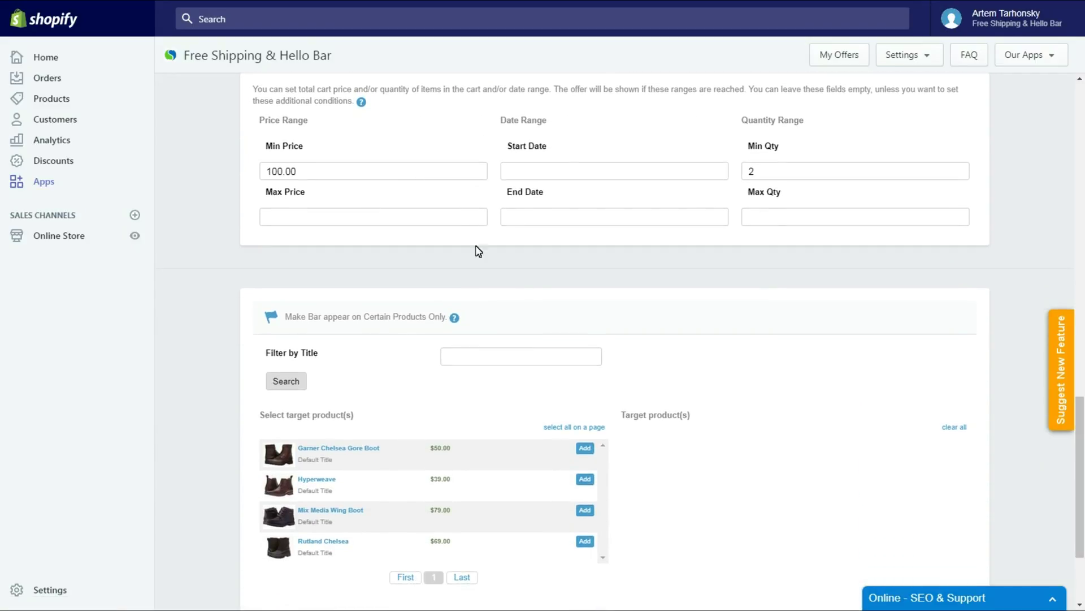
{"action": "double_click", "coordinate": [310, 171]}
{"action": "key", "text": "BackSpace"}
{"action": "double_click", "coordinate": [768, 171]}
{"action": "key", "text": "BackSpace"}
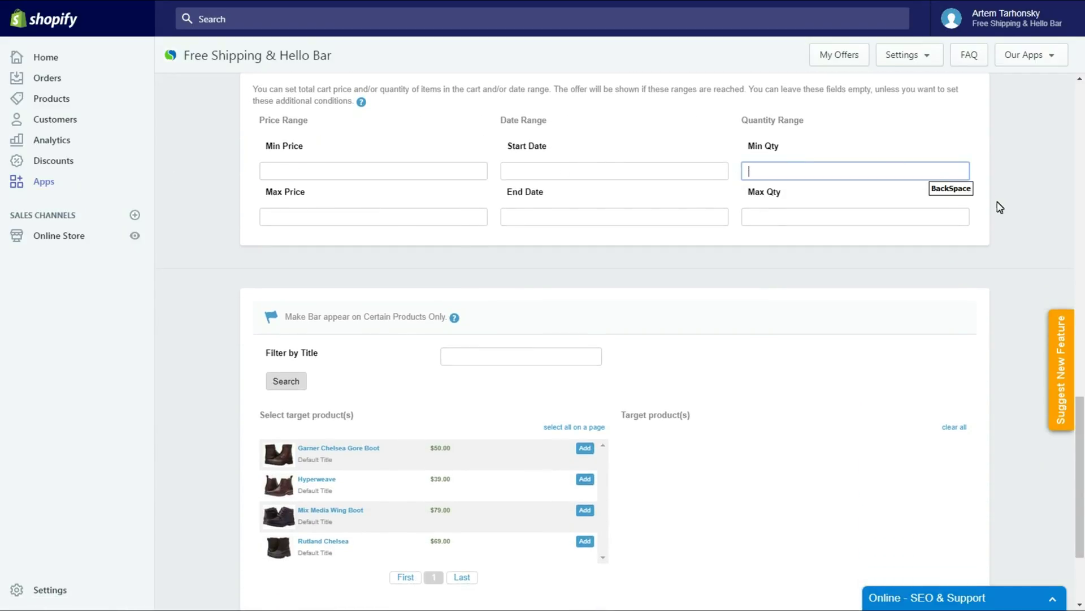
{"action": "left_click", "coordinate": [1028, 213]}
Add Hyperweave as the bar's only target product and save the offer
{"action": "scroll", "coordinate": [1030, 213], "scroll_direction": "down", "scroll_amount": 2}
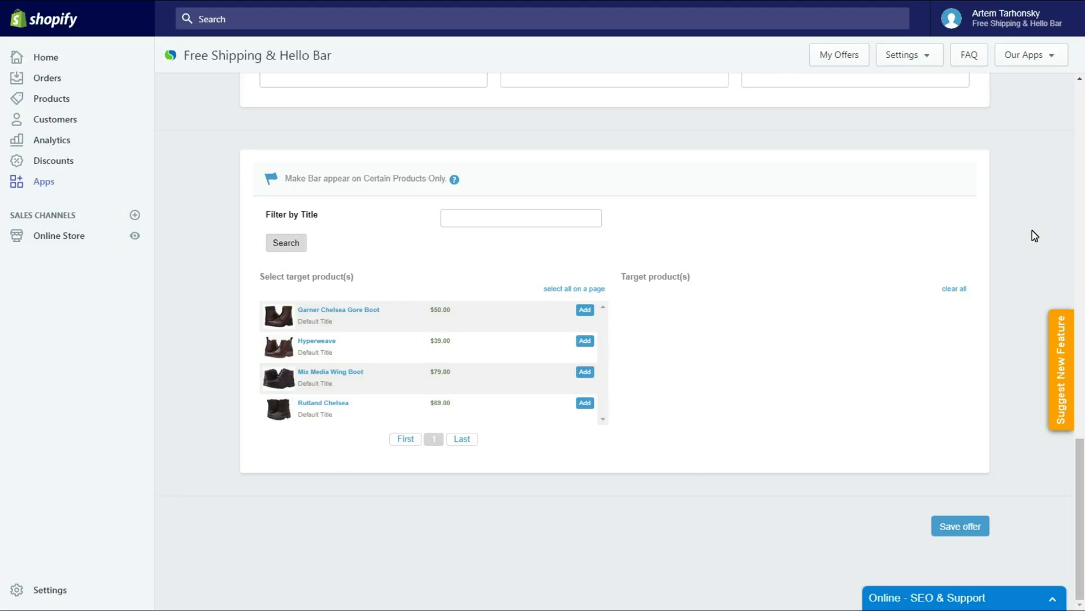
{"action": "left_click", "coordinate": [585, 340]}
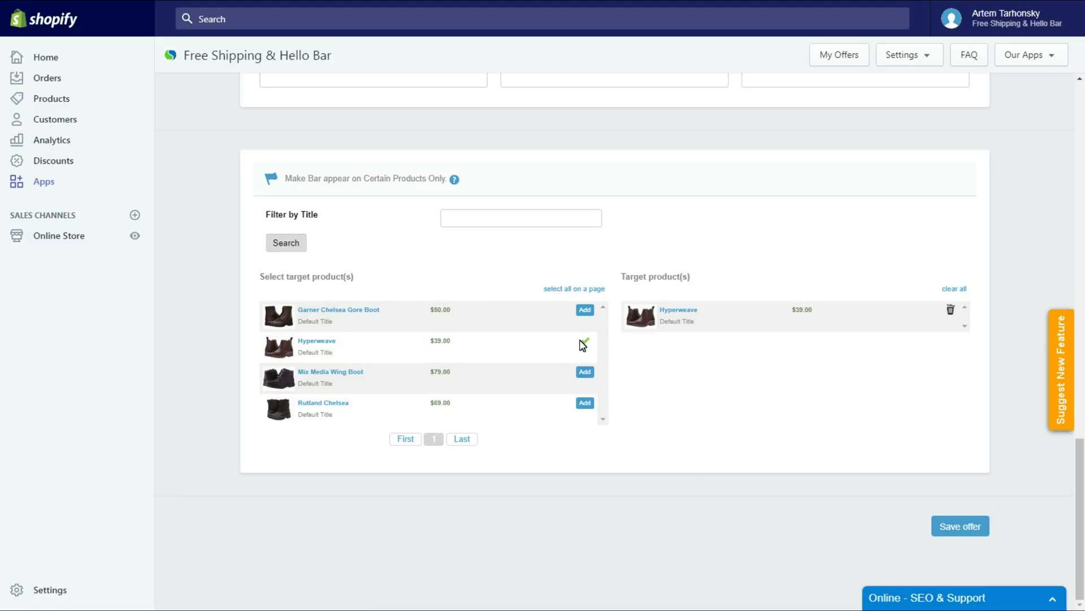
{"action": "left_click", "coordinate": [950, 527]}
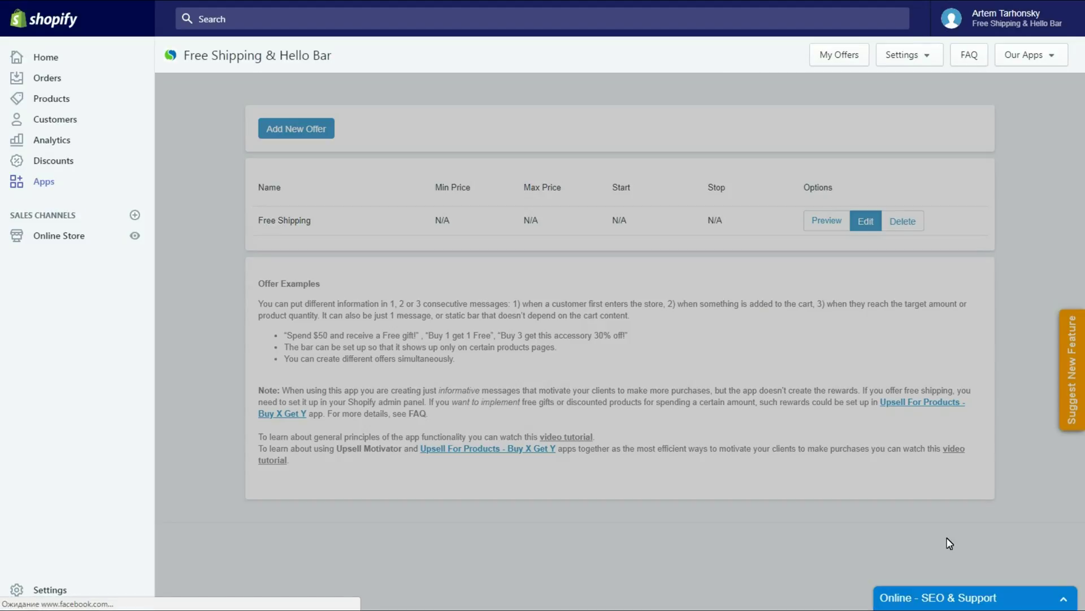
Confirm the bar shows on Hyperweave but not Mix Media Wing Boot, then reopen the offer
{"action": "left_click", "coordinate": [670, 196]}
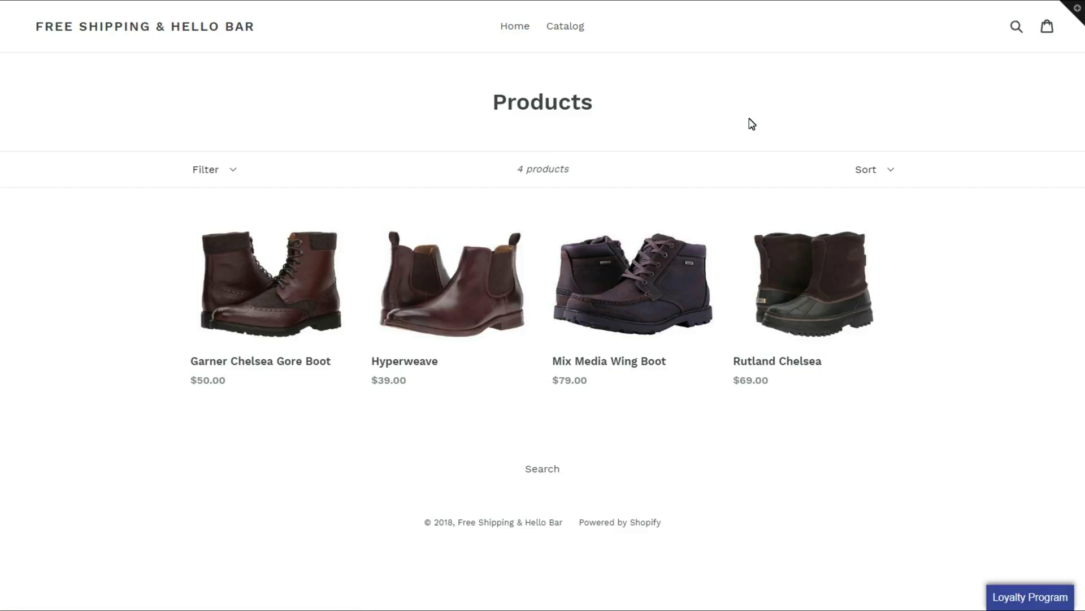
{"action": "left_click", "coordinate": [612, 277]}
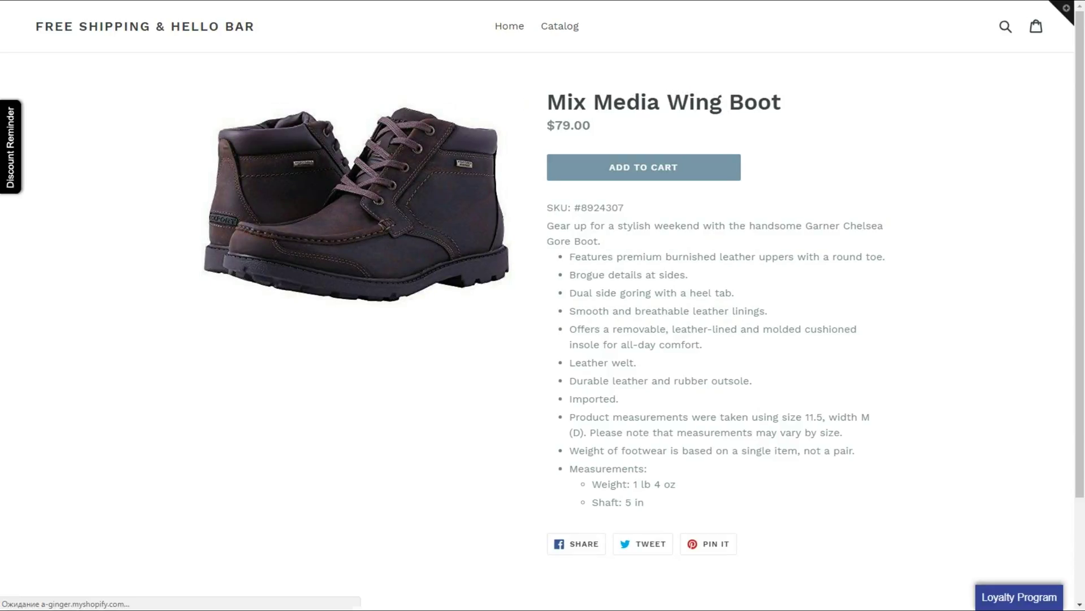
{"action": "key", "text": "alt+Left"}
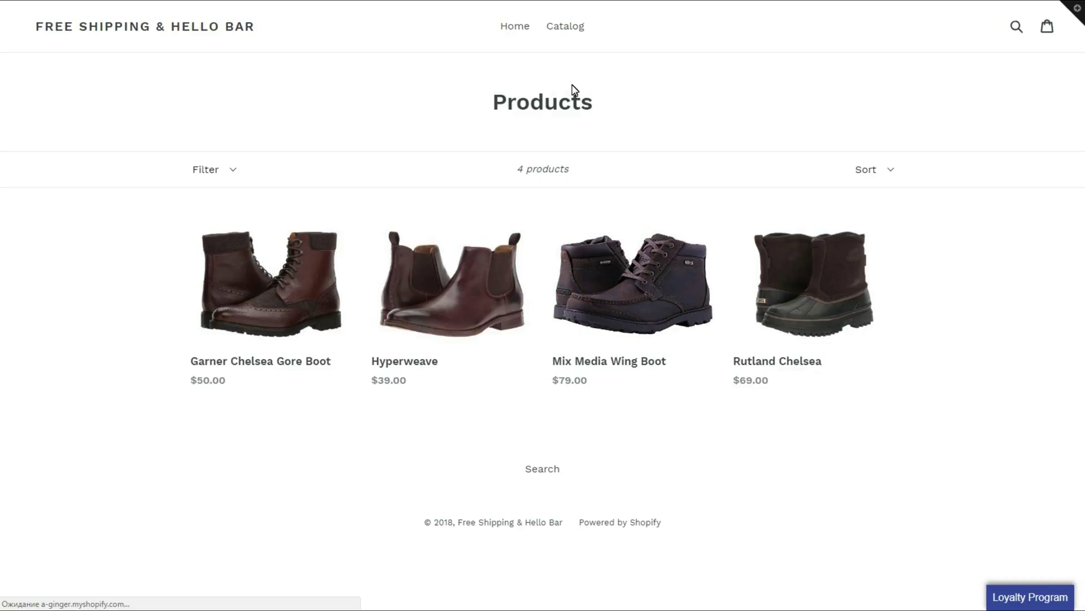
{"action": "left_click", "coordinate": [425, 294]}
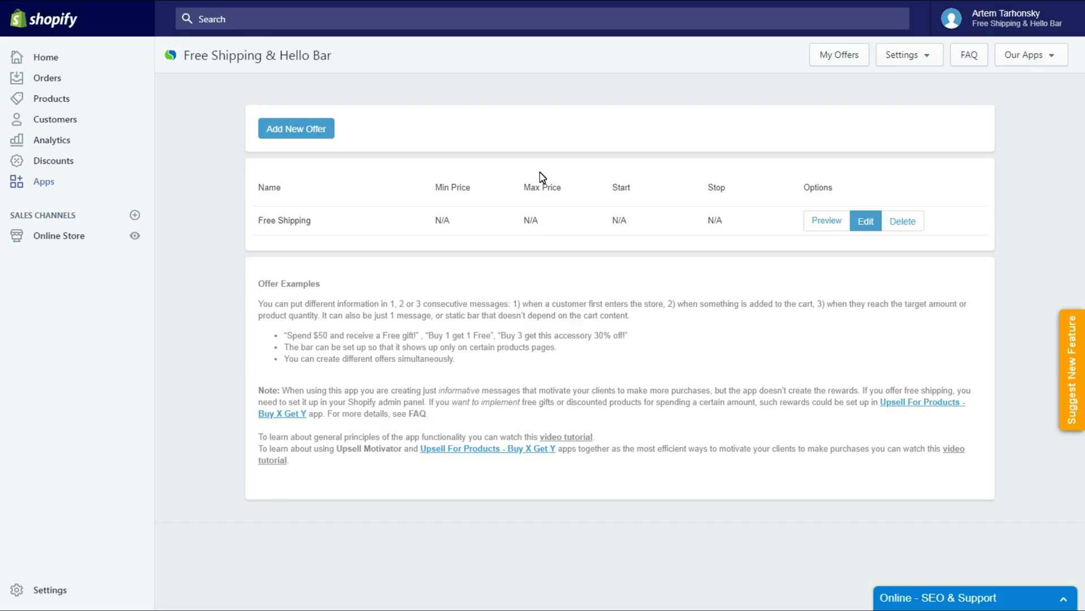
{"action": "left_click", "coordinate": [864, 223]}
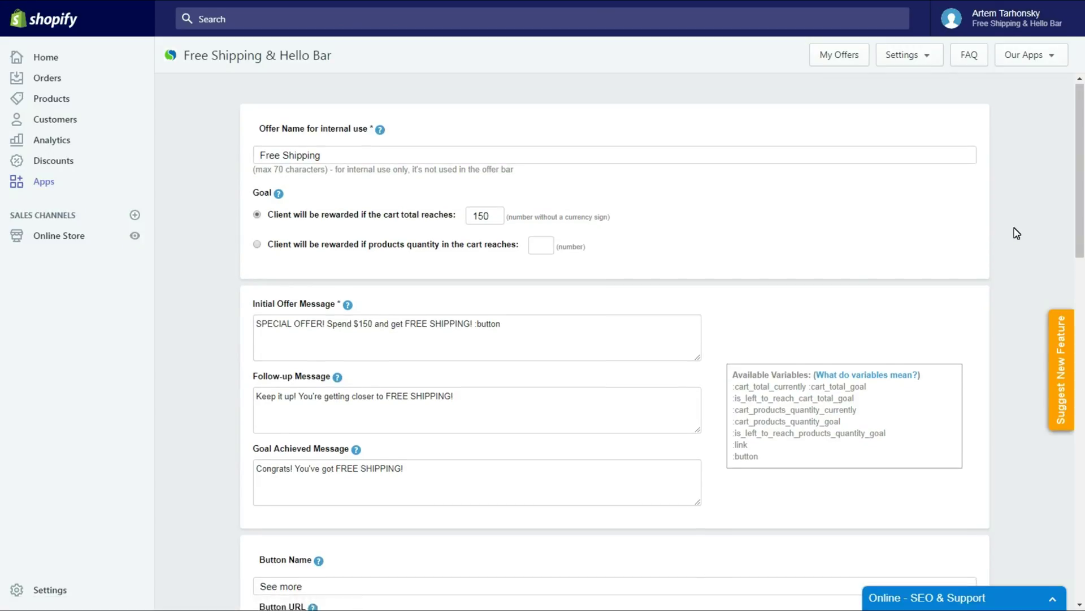
Clear all target products under Make Bar appear on Certain Products Only, then save
{"action": "scroll", "coordinate": [1016, 233], "scroll_direction": "down", "scroll_amount": 20}
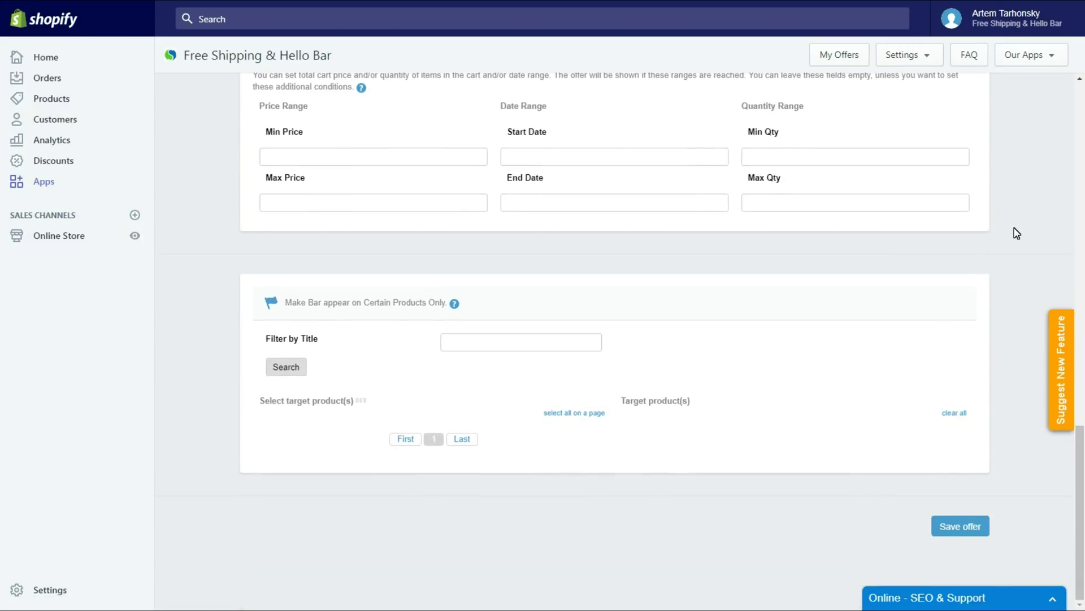
{"action": "scroll", "coordinate": [1015, 233], "scroll_direction": "down", "scroll_amount": 3}
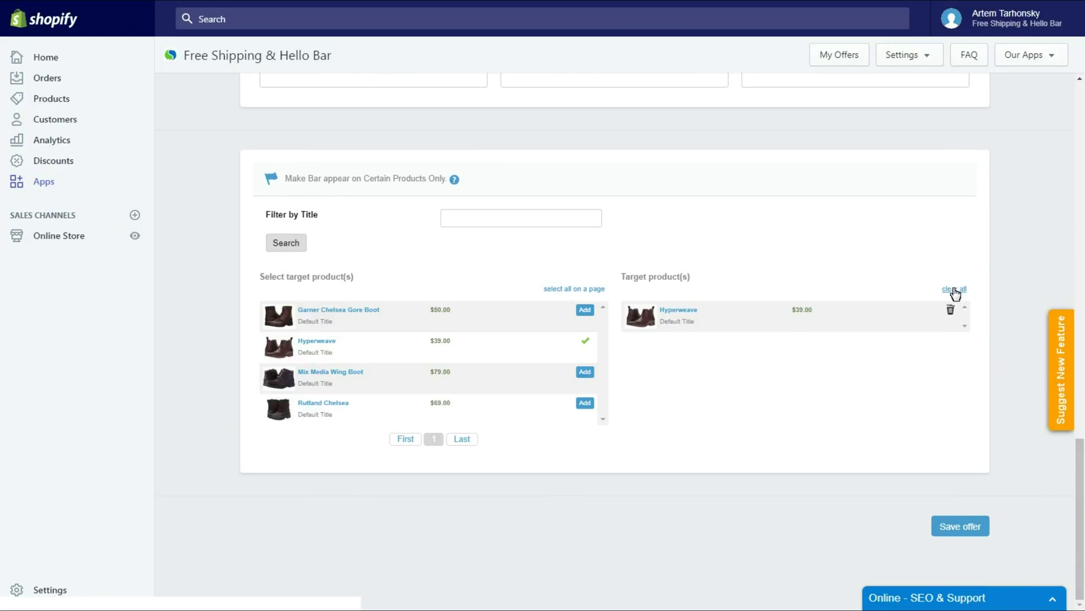
{"action": "left_click", "coordinate": [955, 289]}
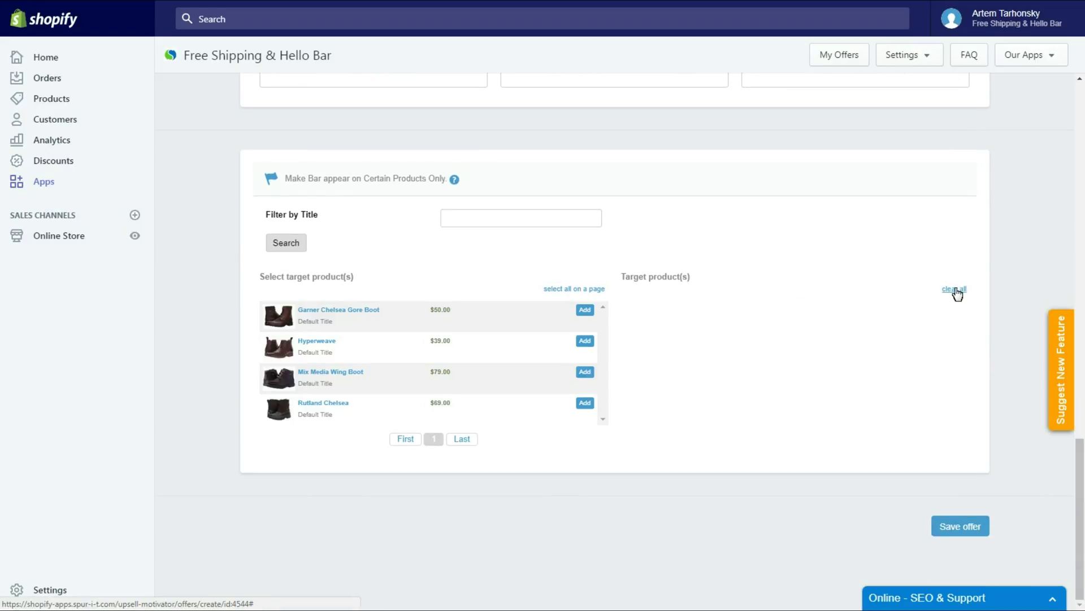
{"action": "left_click", "coordinate": [957, 527]}
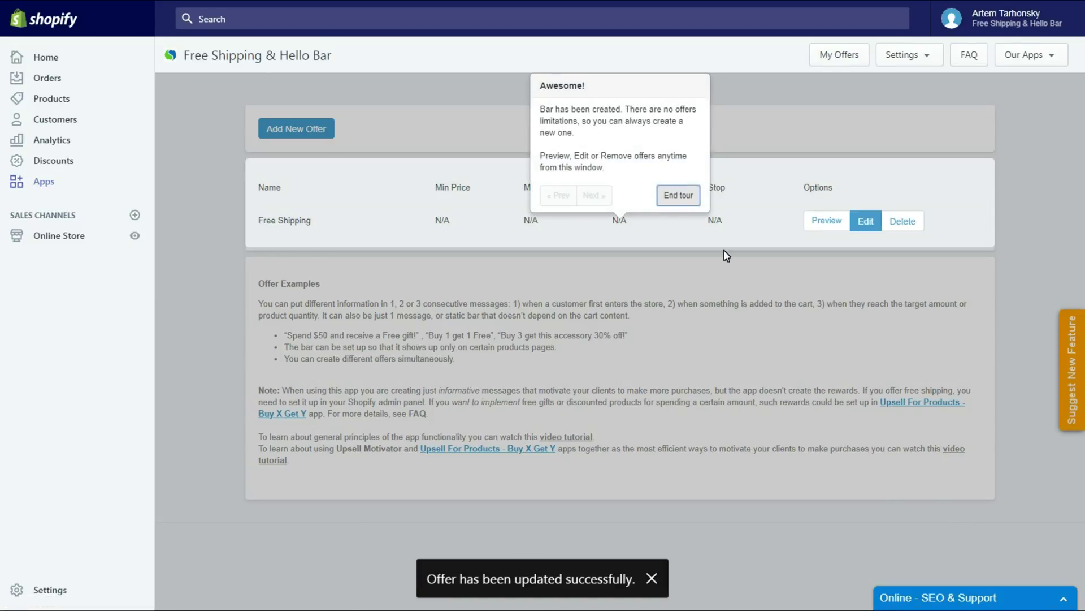
Close the Awesome! popup with End tour
{"action": "left_click", "coordinate": [677, 197]}
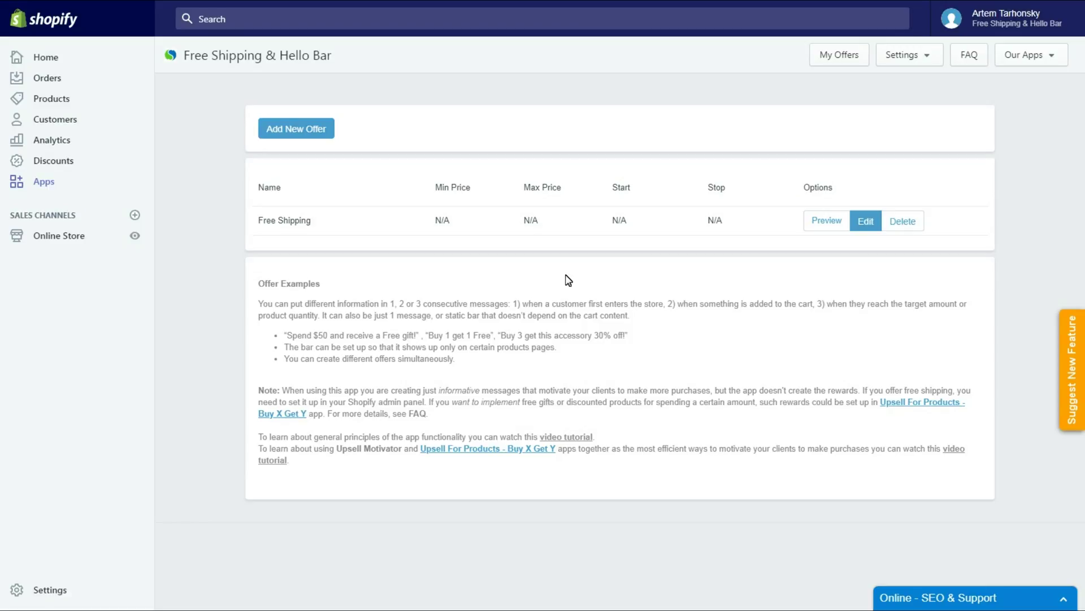
In Design settings, lower the bar background's red level, set button text to 18px, and save
{"action": "left_click", "coordinate": [920, 61]}
{"action": "left_click", "coordinate": [892, 92]}
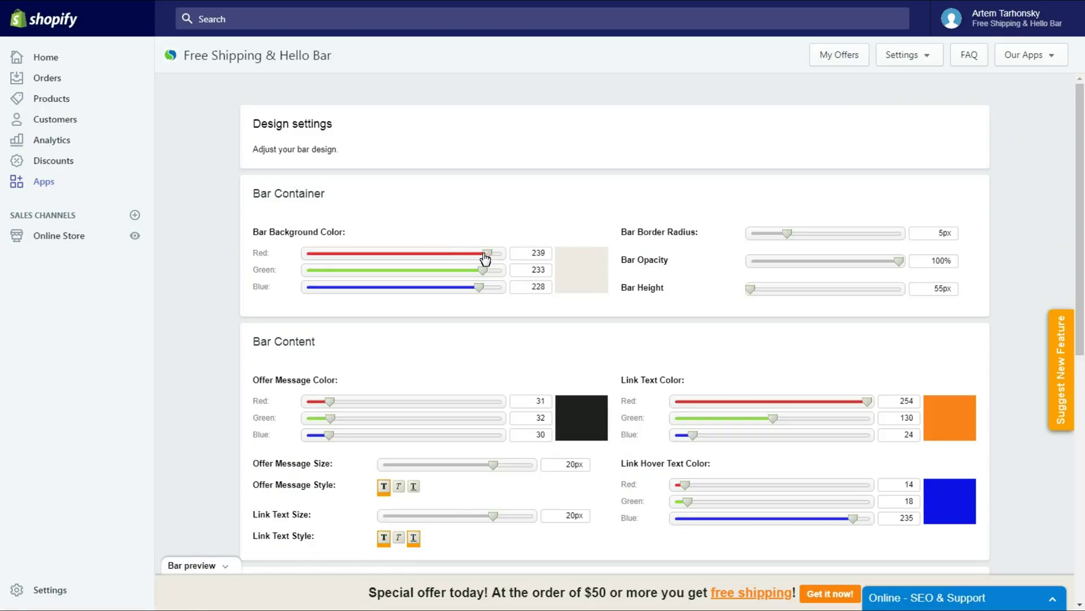
{"action": "left_click_drag", "start_coordinate": [485, 256], "coordinate": [436, 260]}
{"action": "scroll", "coordinate": [870, 242], "scroll_direction": "down", "scroll_amount": 7}
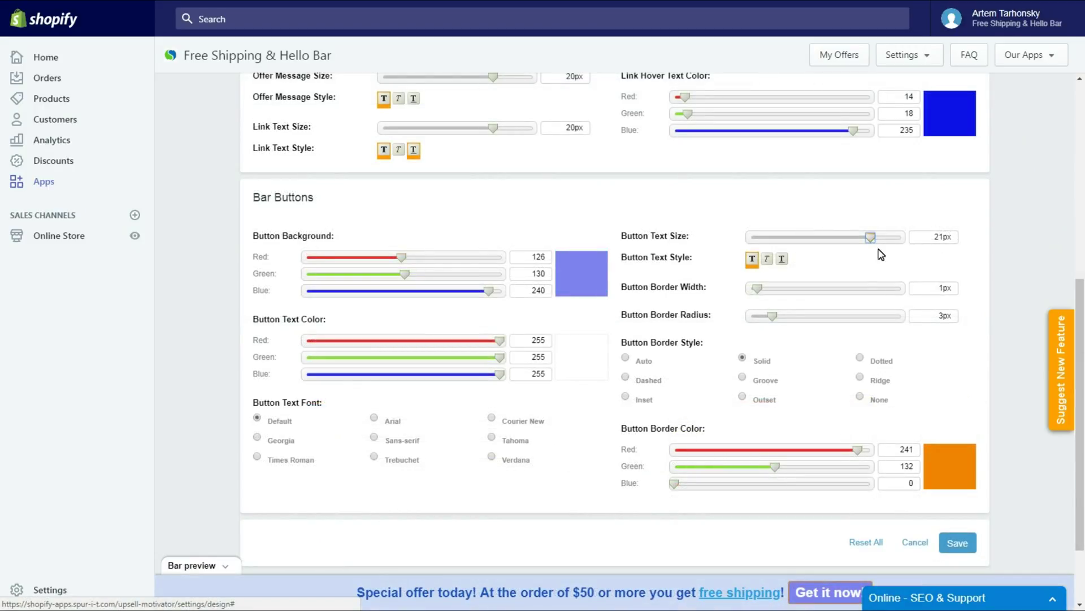
{"action": "left_click_drag", "start_coordinate": [870, 240], "coordinate": [842, 242]}
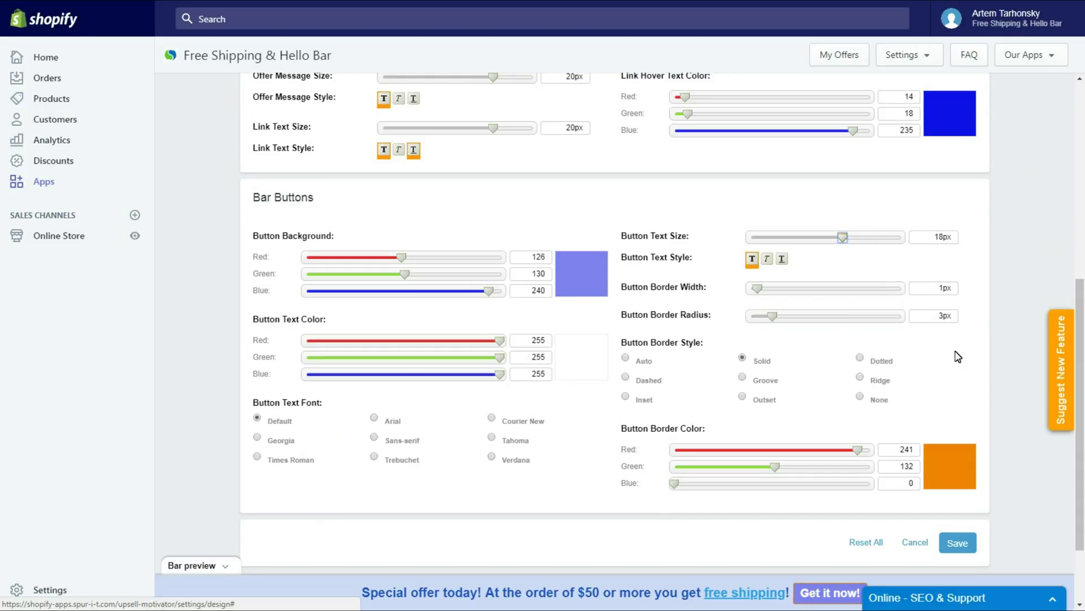
{"action": "left_click", "coordinate": [959, 544]}
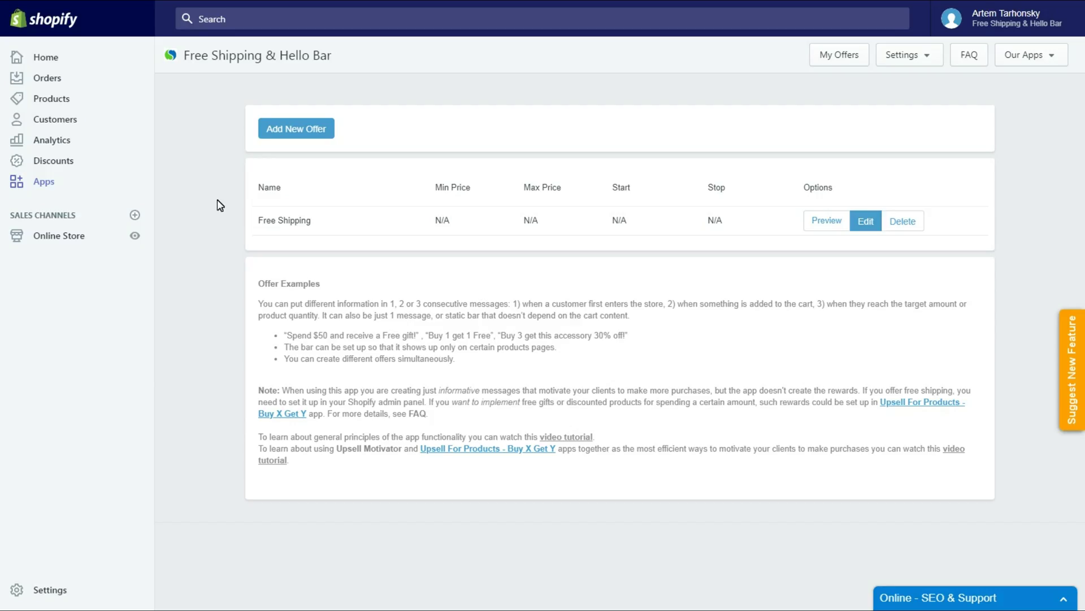
{"action": "left_click", "coordinate": [1057, 599]}
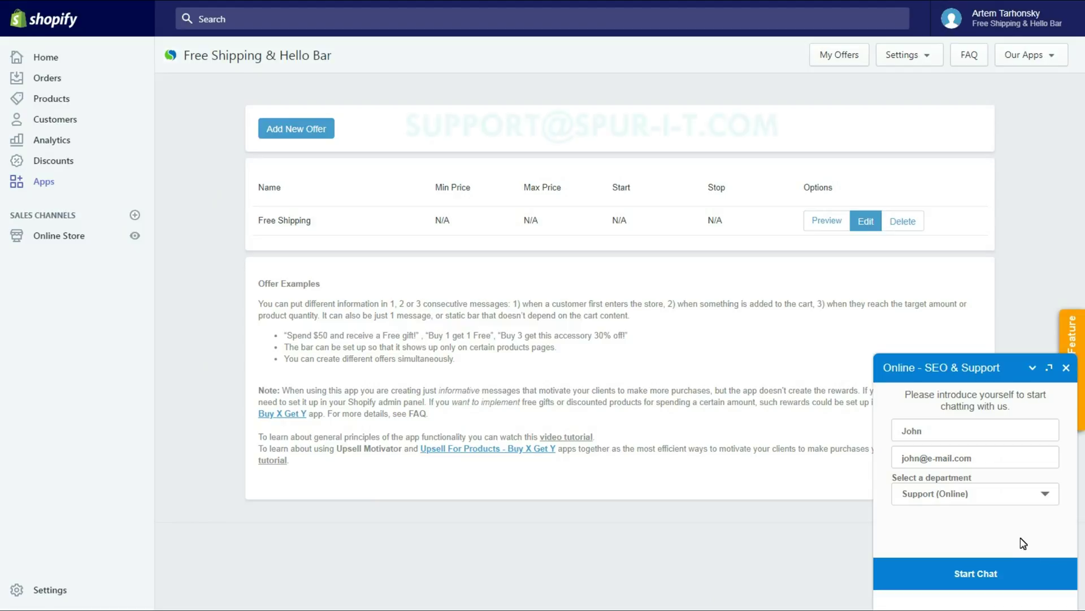
{"action": "left_click", "coordinate": [1066, 368]}
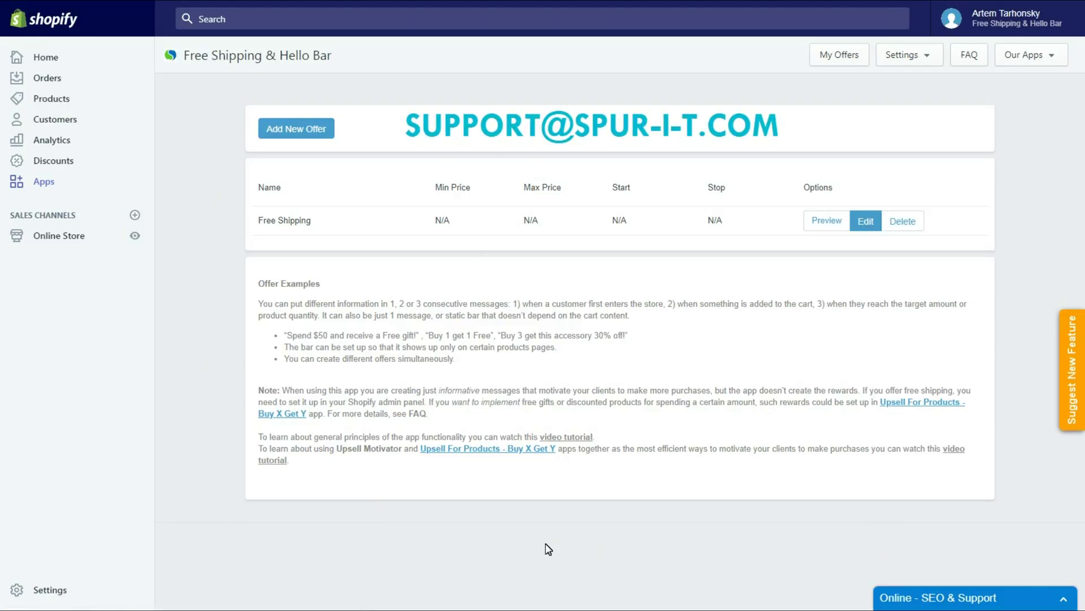